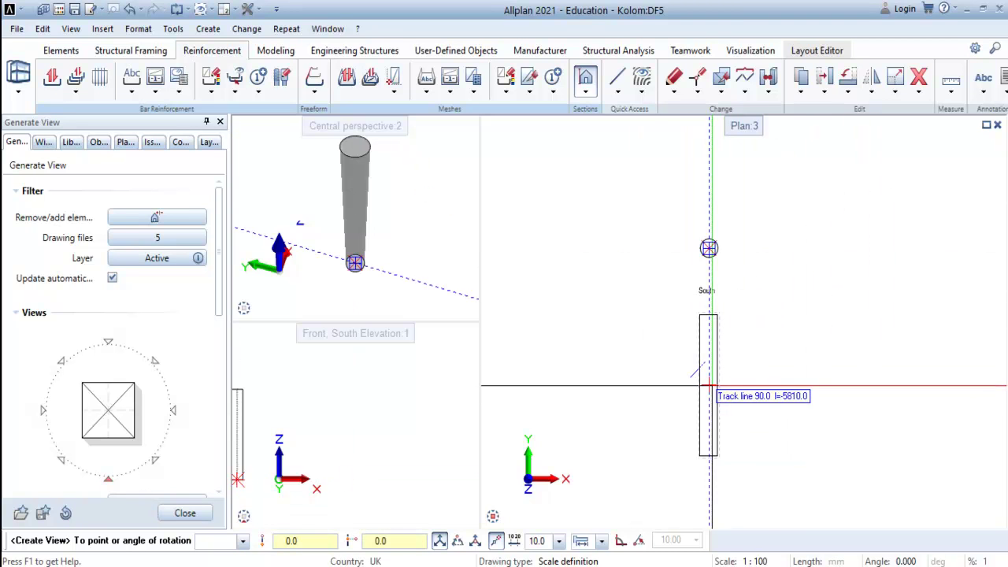
# - Create a section clipping path with identifier 1 across the upper part of the column's South elevation, looking downwards
pyautogui.press('Escape')
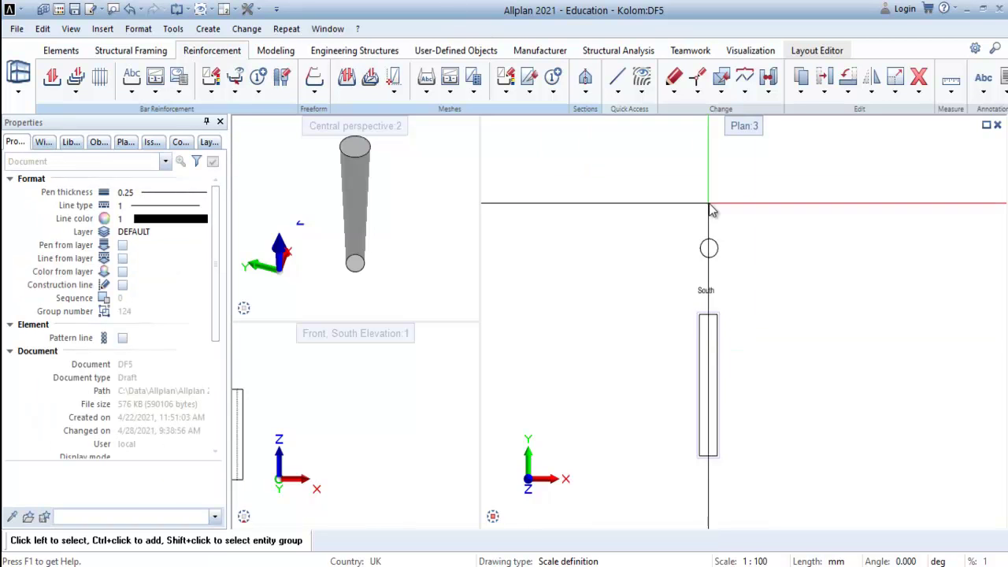
pyautogui.click(585, 94)
pyautogui.click(594, 111)
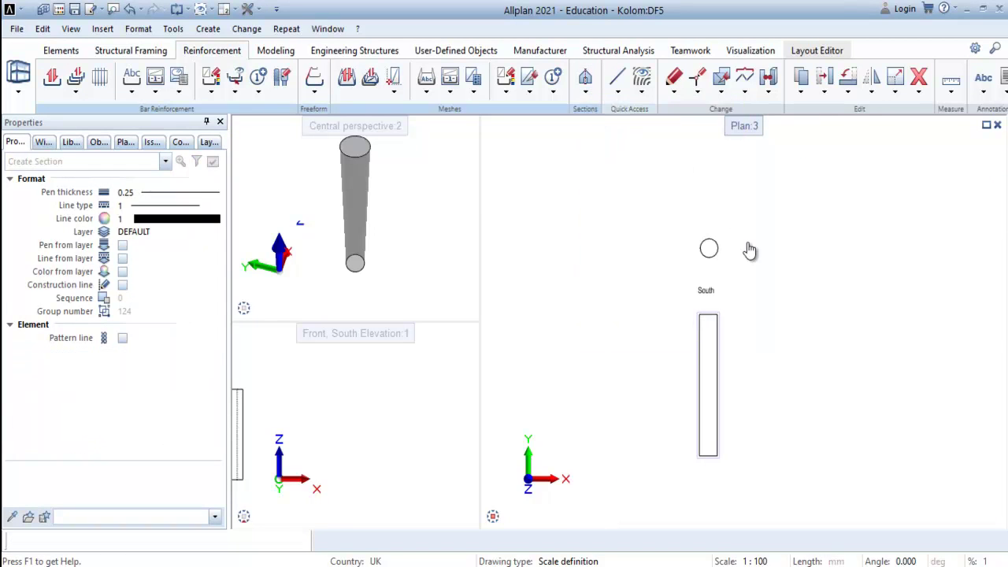
pyautogui.scroll(4, 716, 358)
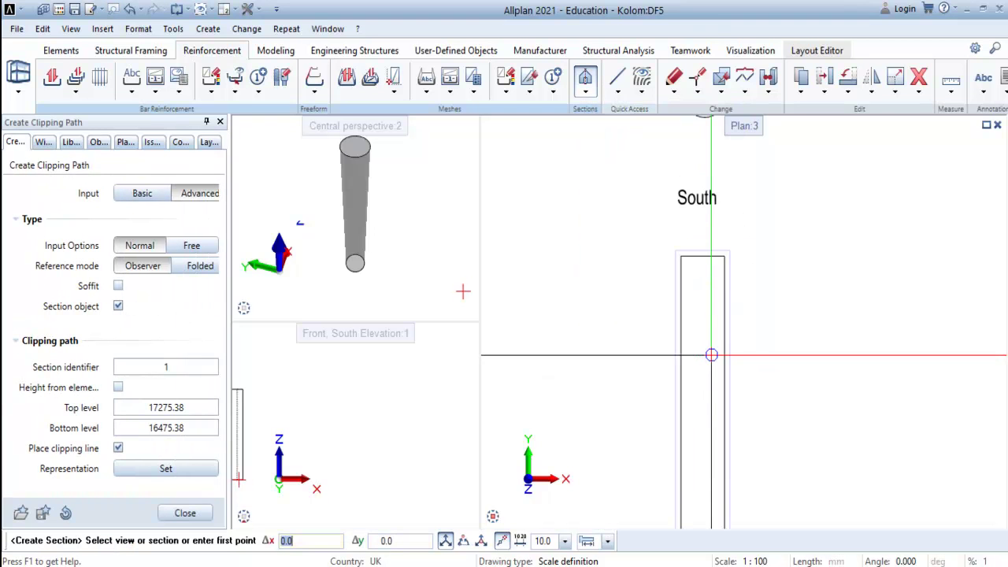
pyautogui.click(747, 301)
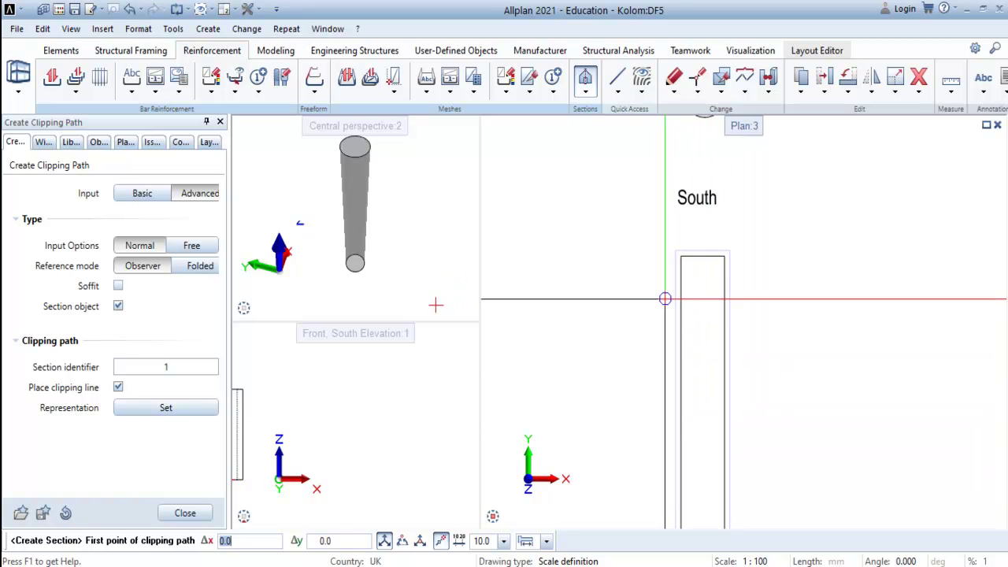
pyautogui.click(665, 299)
pyautogui.click(738, 324)
pyautogui.press('Escape')
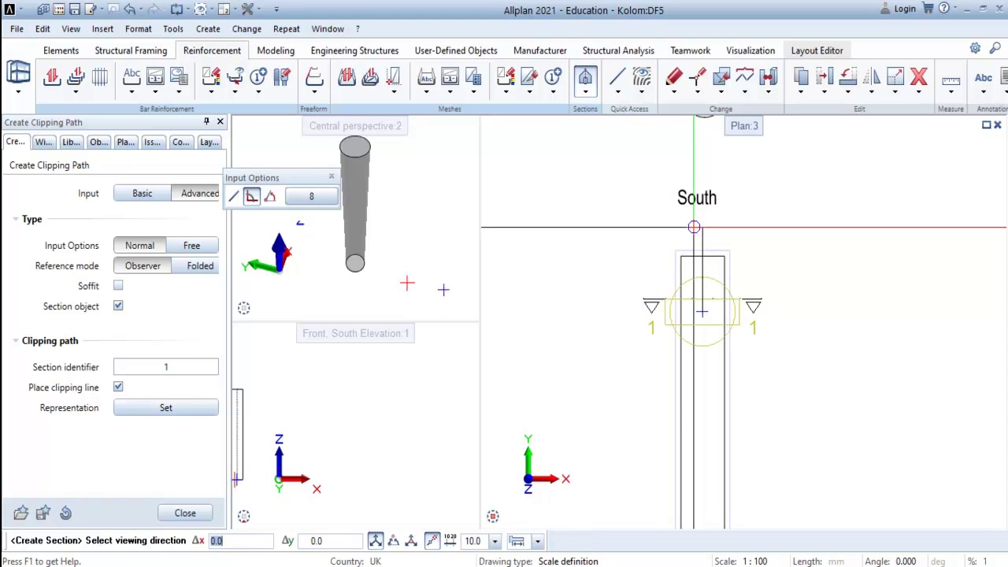
pyautogui.click(698, 229)
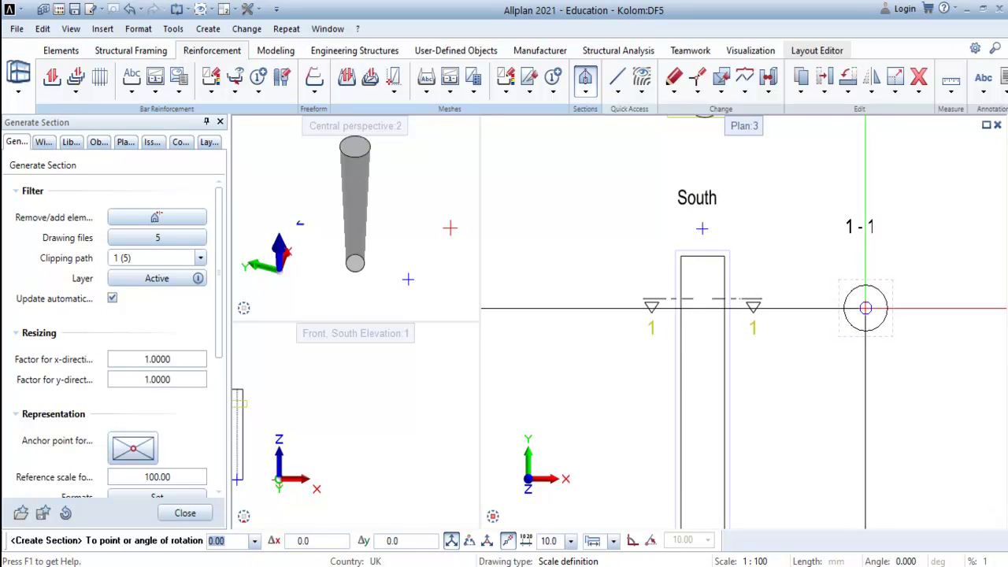
# - Place section 1-1 beside the upper part of the South elevation and finish the section command
pyautogui.click(888, 303)
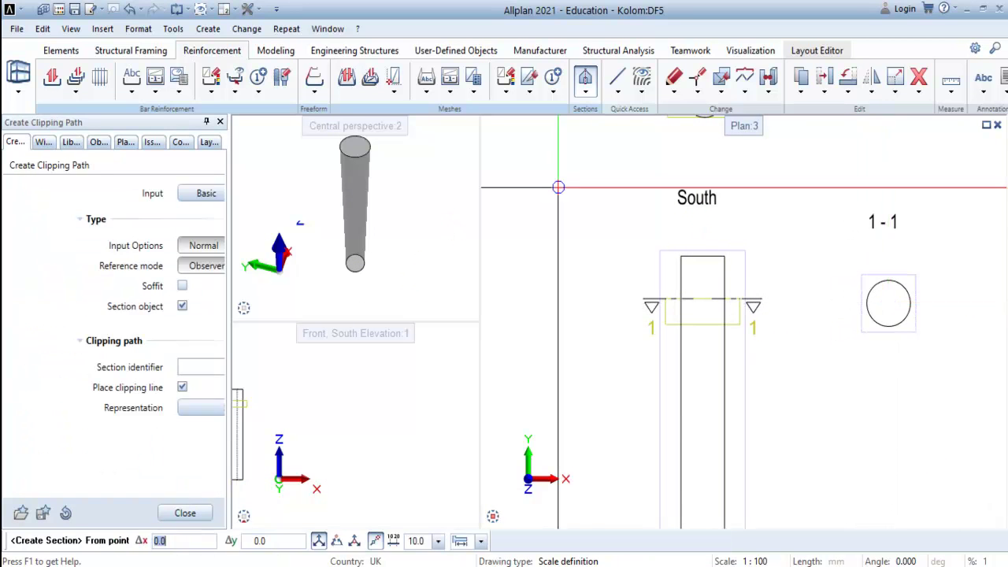
pyautogui.click(374, 88)
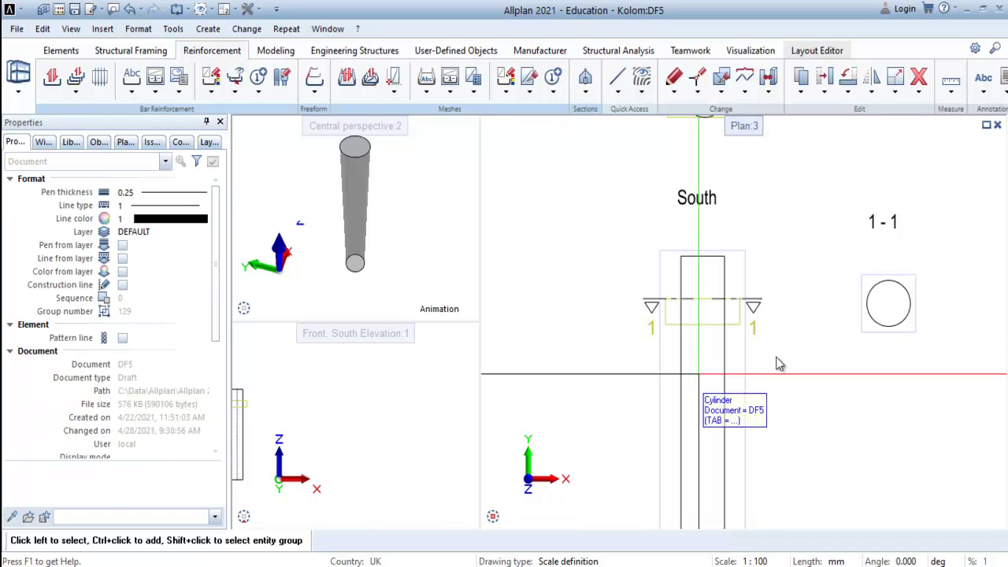
pyautogui.scroll(-2, 861, 315)
pyautogui.moveTo(826, 396); pyautogui.dragTo(718, 352, button='middle')
pyautogui.scroll(1, 731, 315)
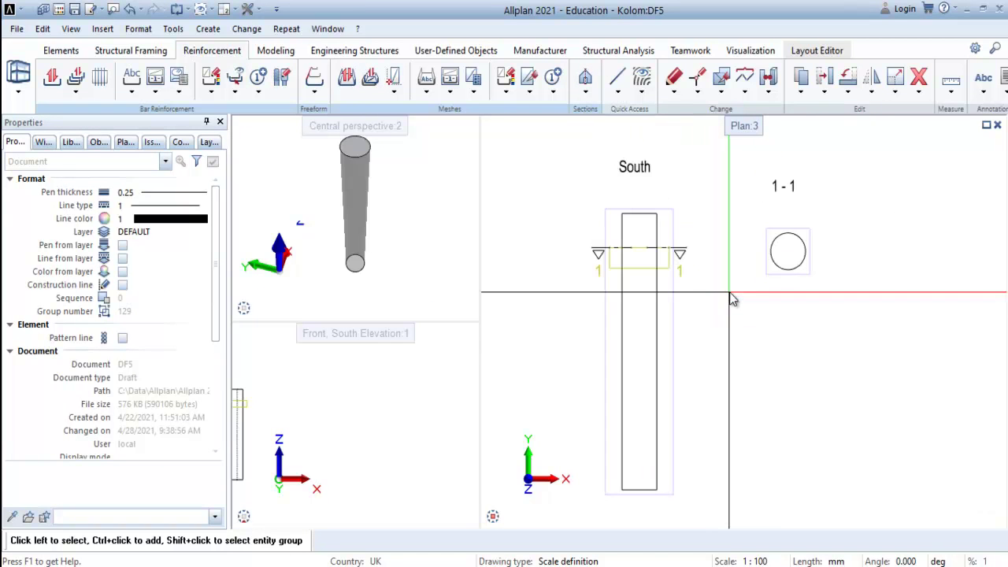
pyautogui.moveTo(743, 285); pyautogui.dragTo(759, 318, button='middle')
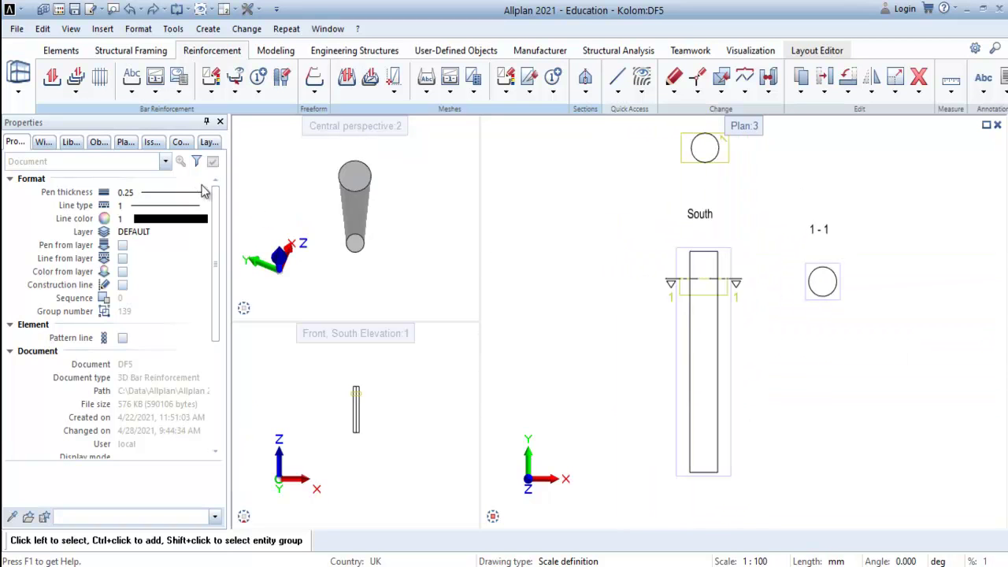
pyautogui.moveTo(392, 304)
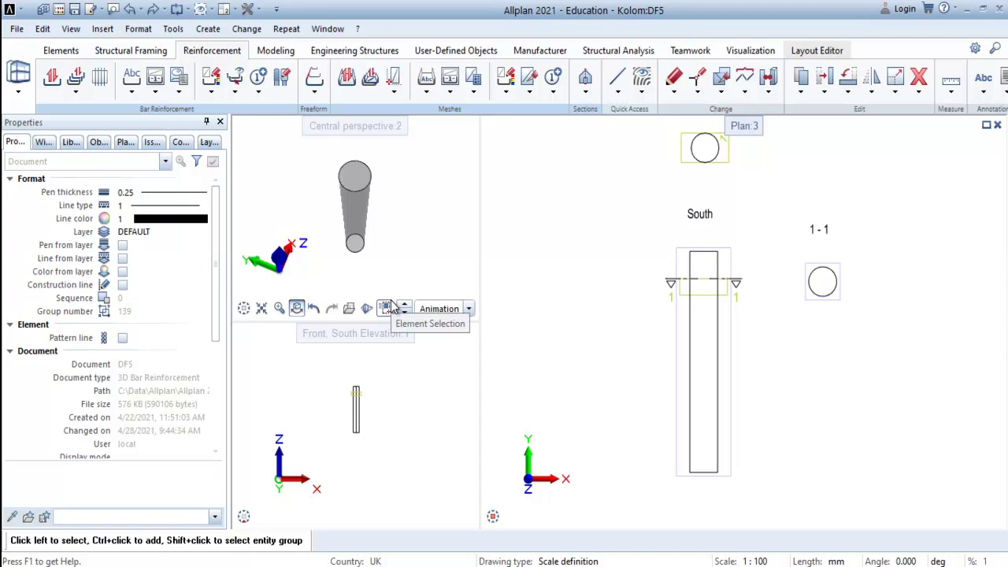
# - Start Circular Reinforcement and choose the Spiral reinforcement type
pyautogui.click(75, 93)
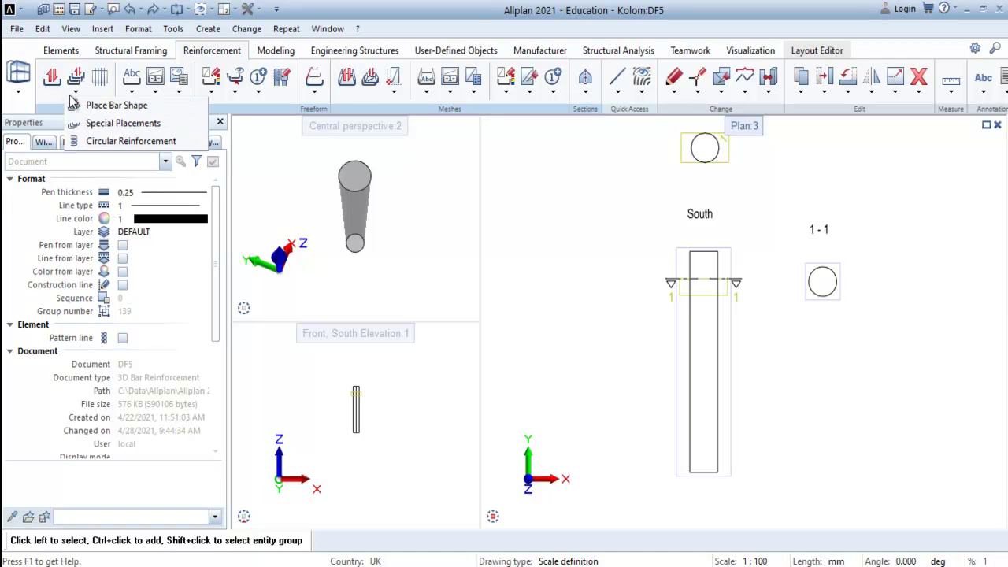
pyautogui.click(93, 141)
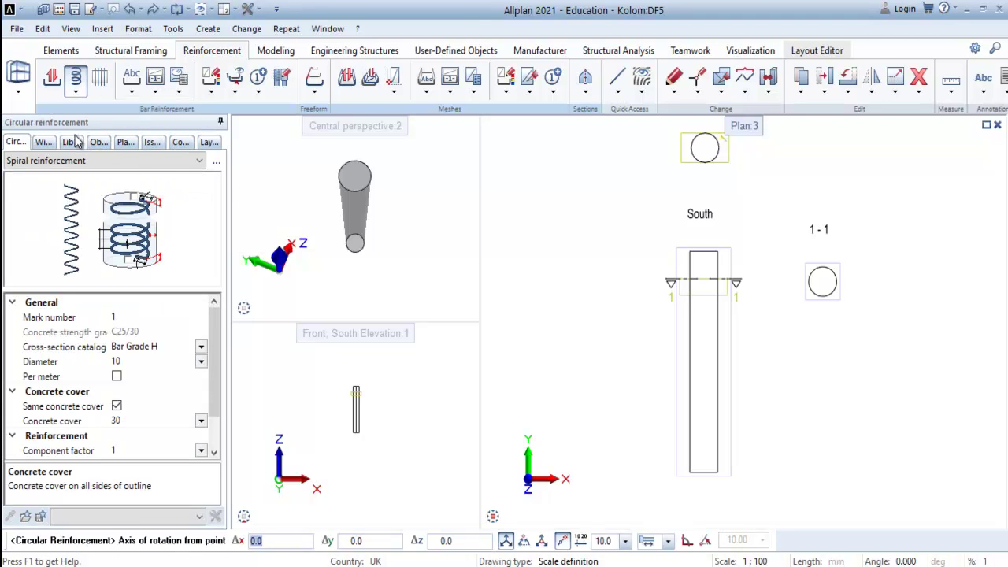
pyautogui.click(200, 163)
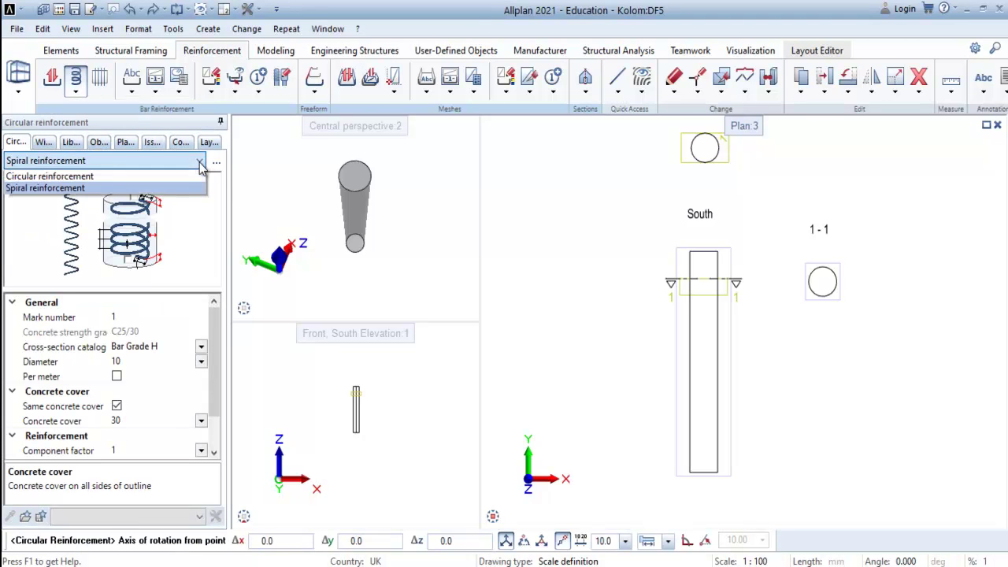
pyautogui.click(51, 188)
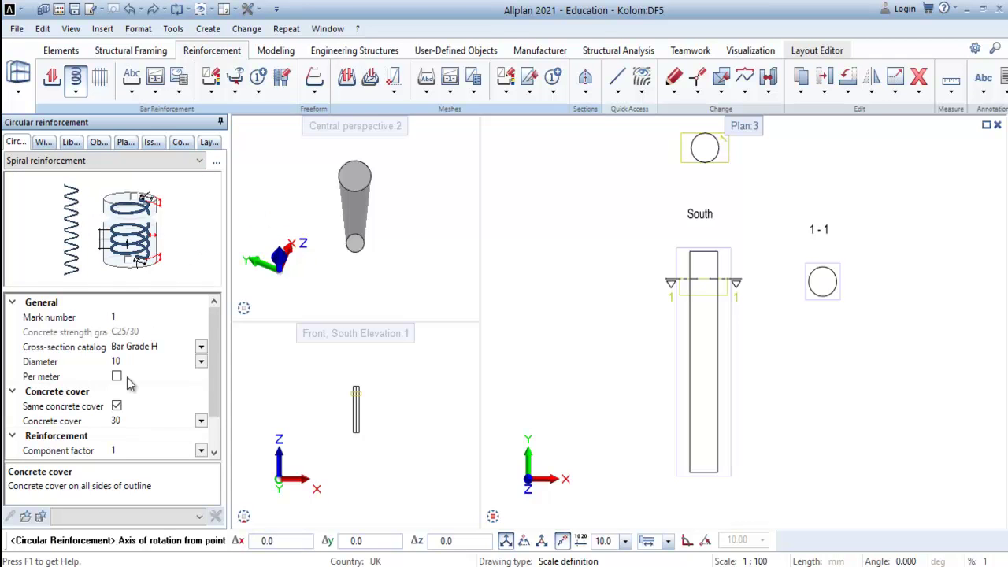
# - Try the Per meter option for the spiral reinforcement
pyautogui.scroll(-1, 130, 377)
pyautogui.scroll(1, 122, 371)
pyautogui.click(116, 377)
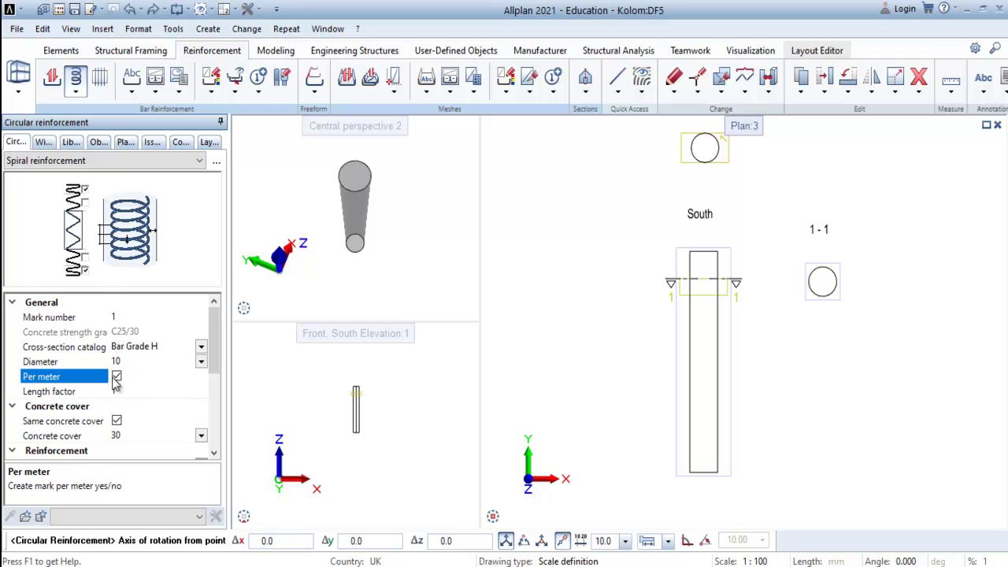
pyautogui.click(117, 377)
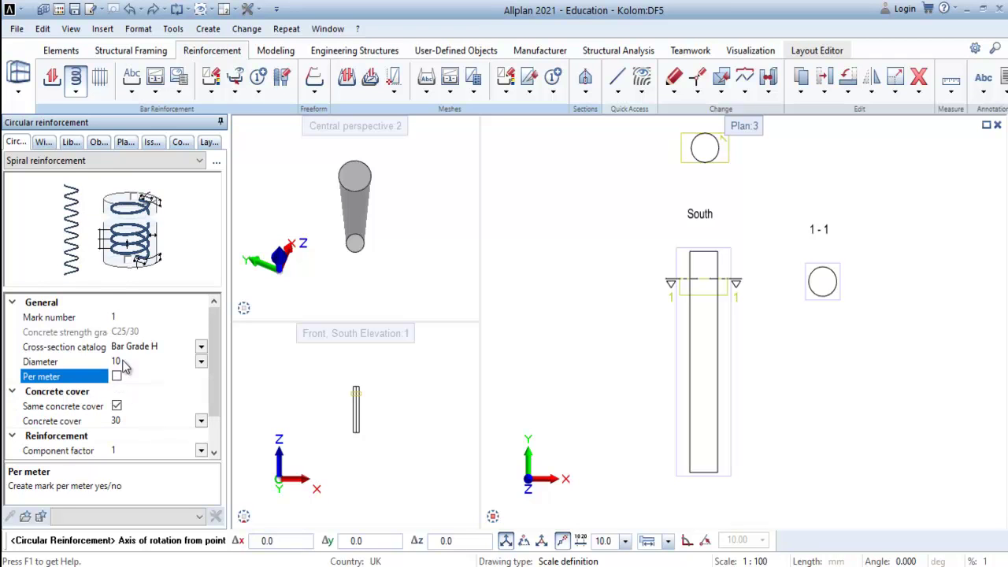
pyautogui.scroll(-1, 146, 400)
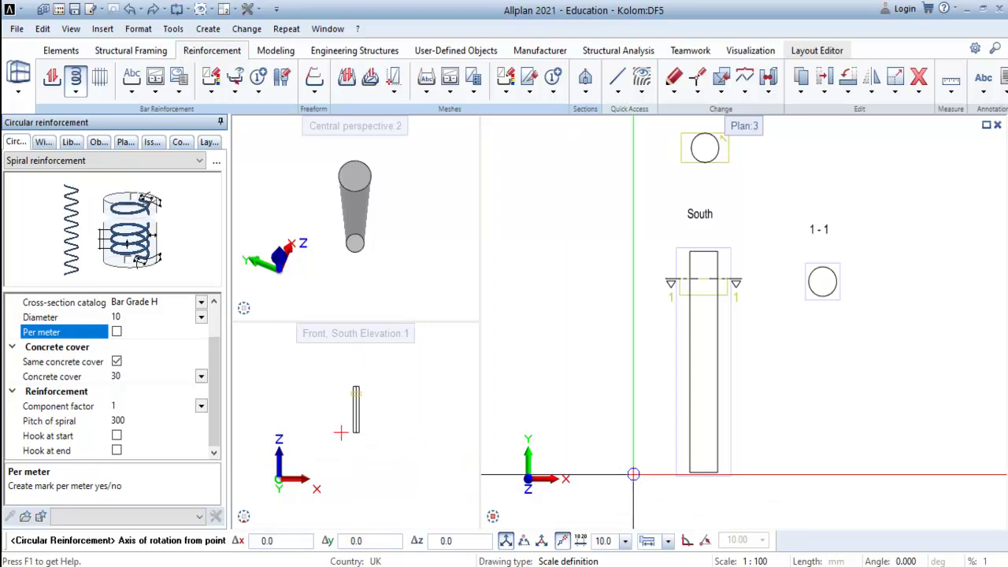
# - Set the spiral's rotation axis start point at the midpoint of the column's bottom edge in the South elevation
pyautogui.scroll(4, 662, 480)
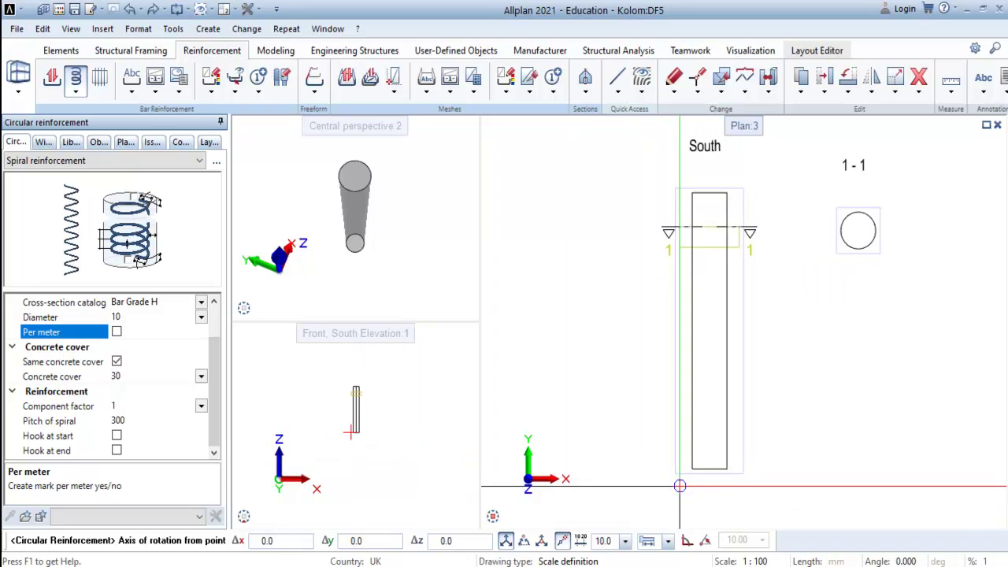
pyautogui.moveTo(706, 488); pyautogui.dragTo(667, 459, button='middle')
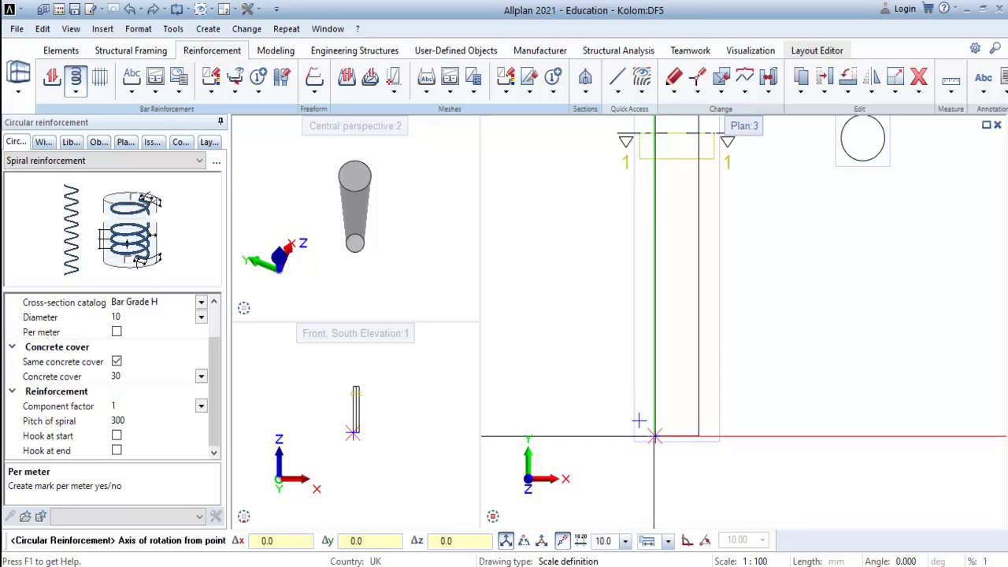
pyautogui.rightClick(654, 436)
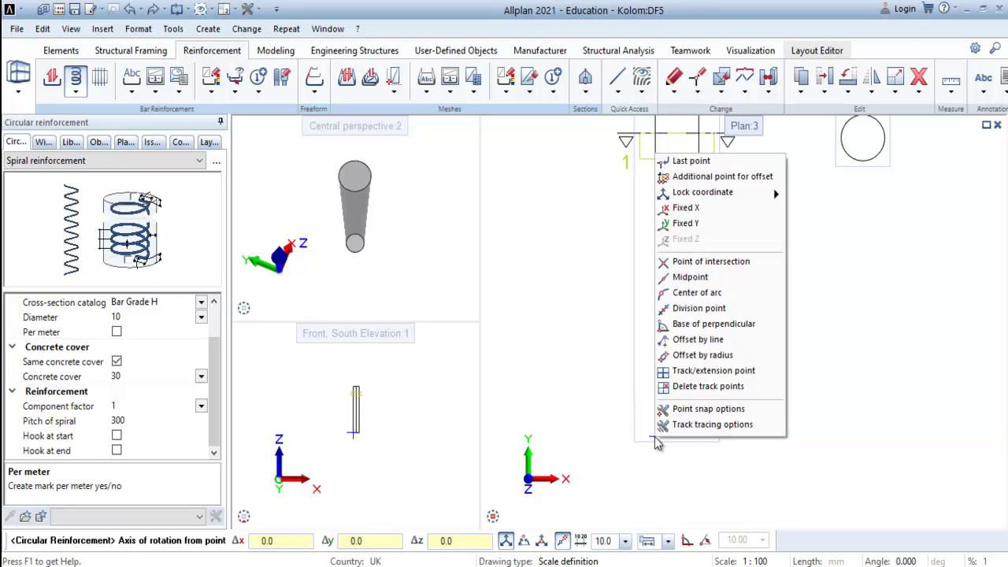
pyautogui.click(677, 275)
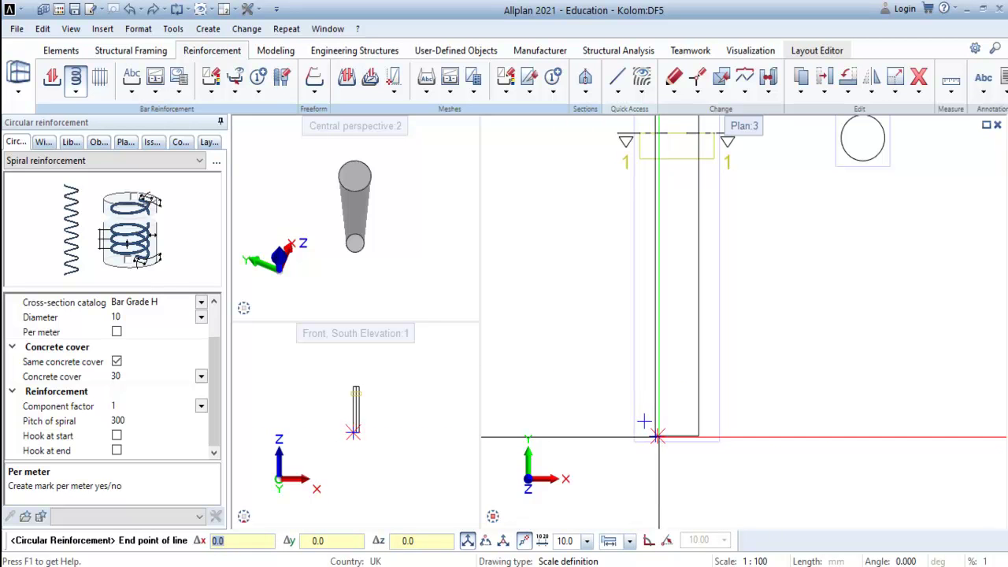
pyautogui.scroll(2, 700, 443)
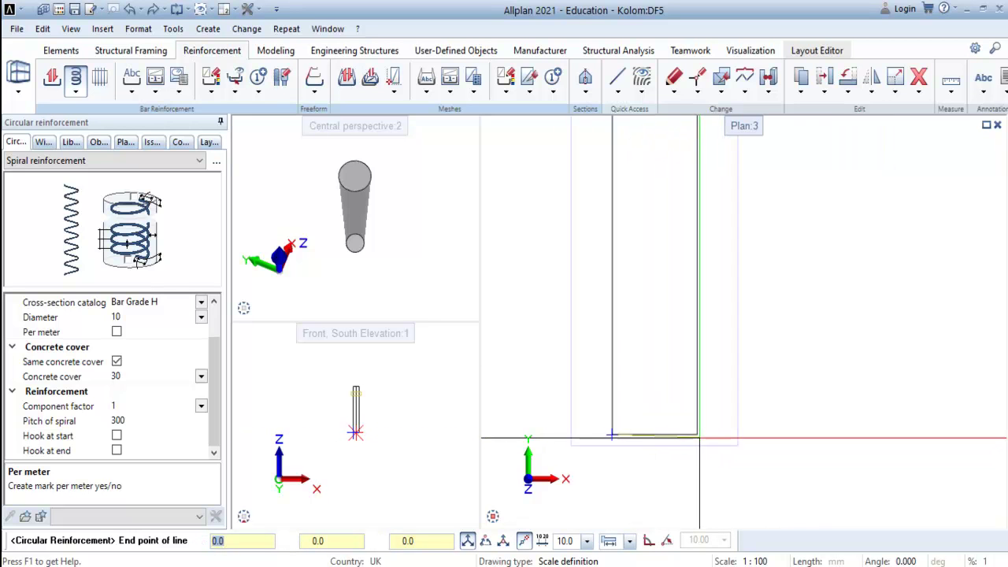
pyautogui.click(698, 435)
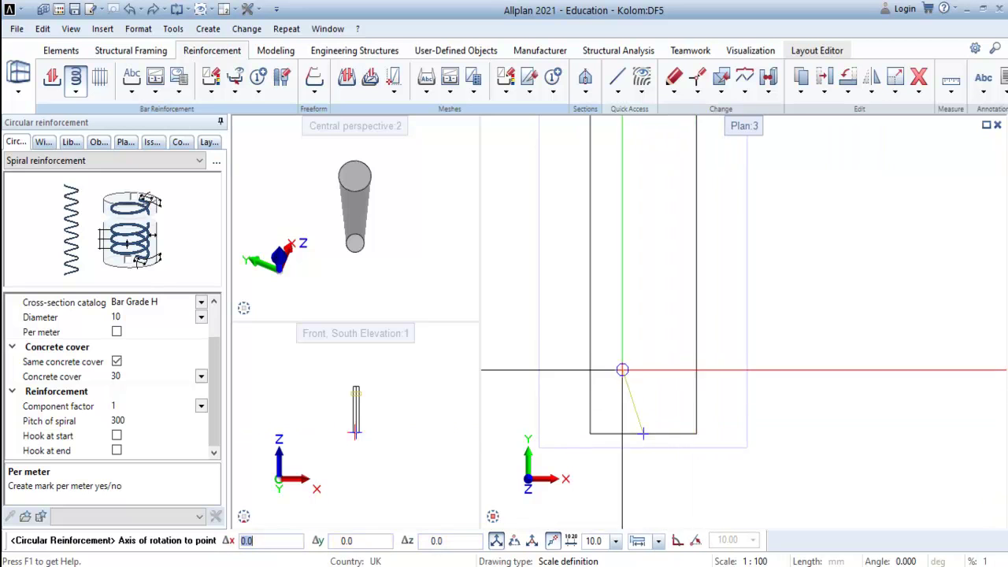
# - Set the rotation axis end point vertically above its start point, inside the column's South elevation
pyautogui.scroll(-2, 657, 370)
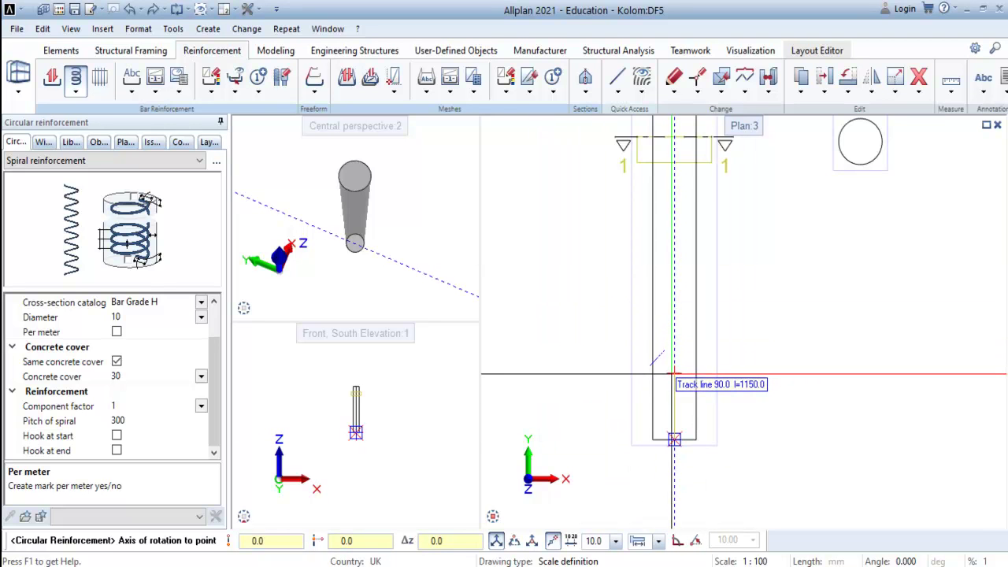
pyautogui.scroll(-1, 673, 236)
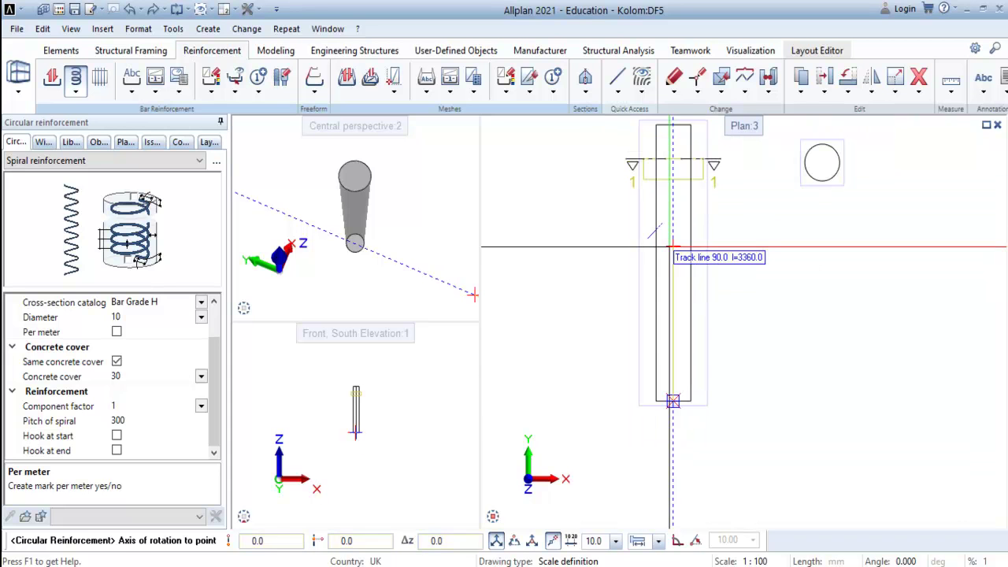
pyautogui.scroll(2, 673, 403)
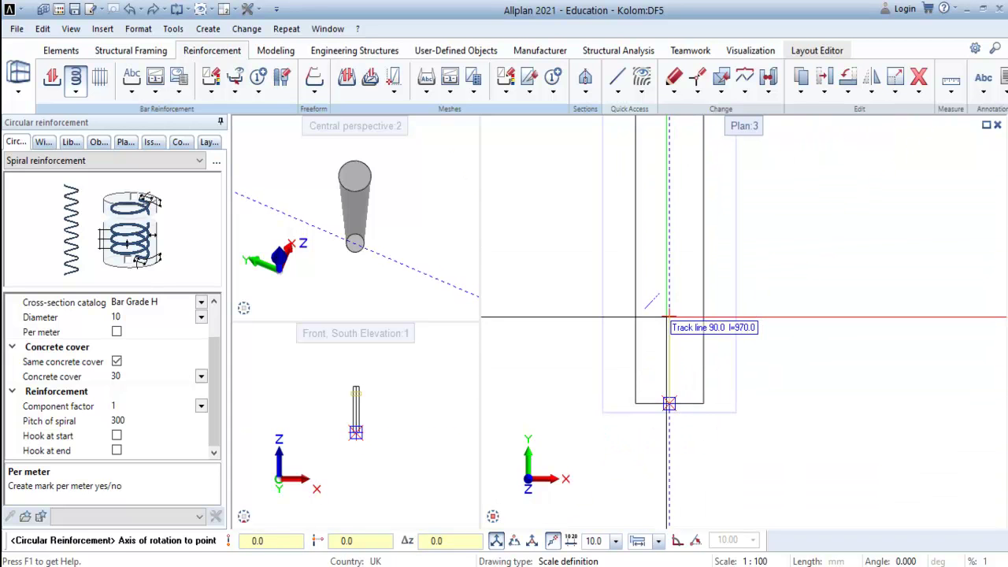
pyautogui.scroll(-2, 668, 319)
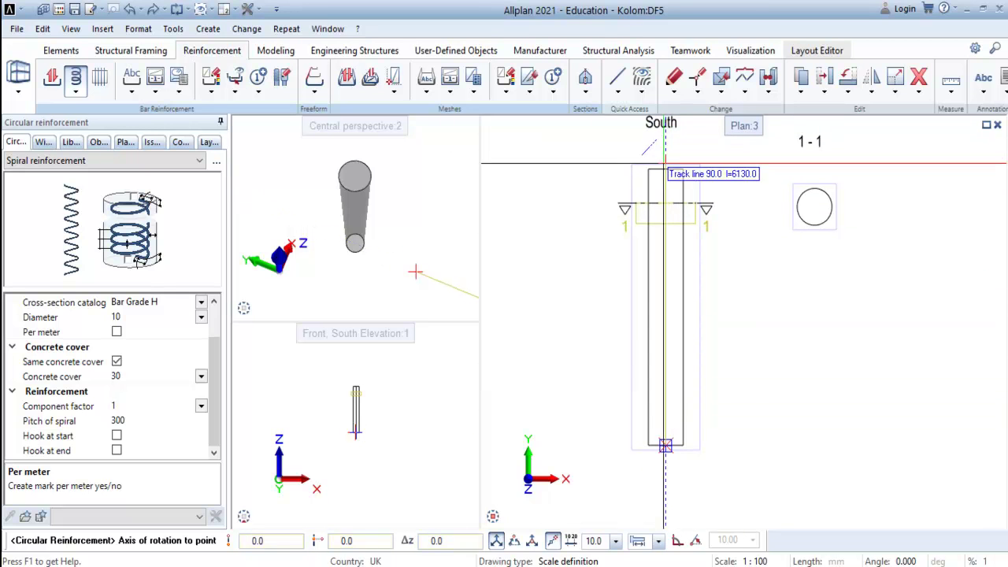
pyautogui.scroll(-2, 653, 426)
pyautogui.scroll(2, 651, 388)
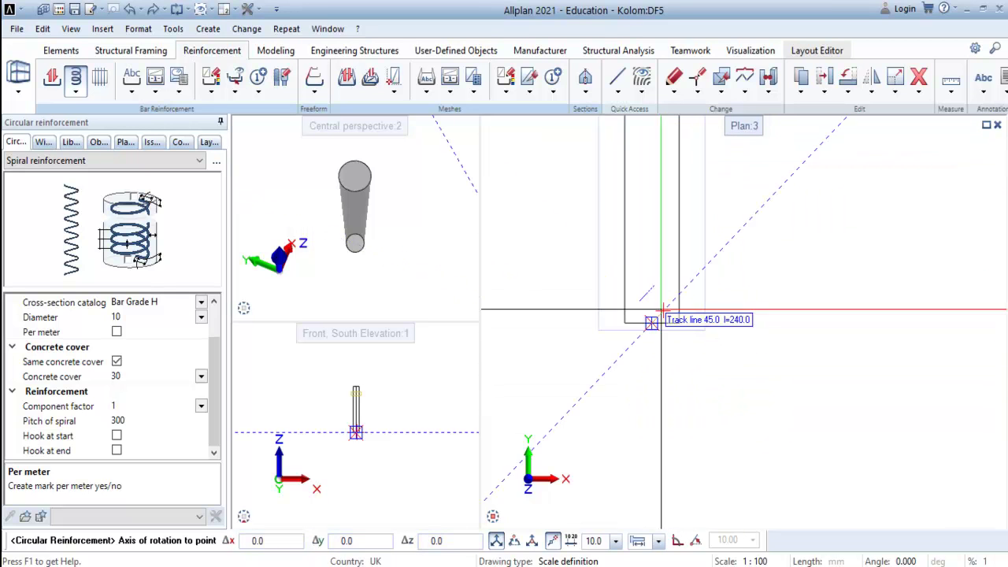
pyautogui.click(652, 245)
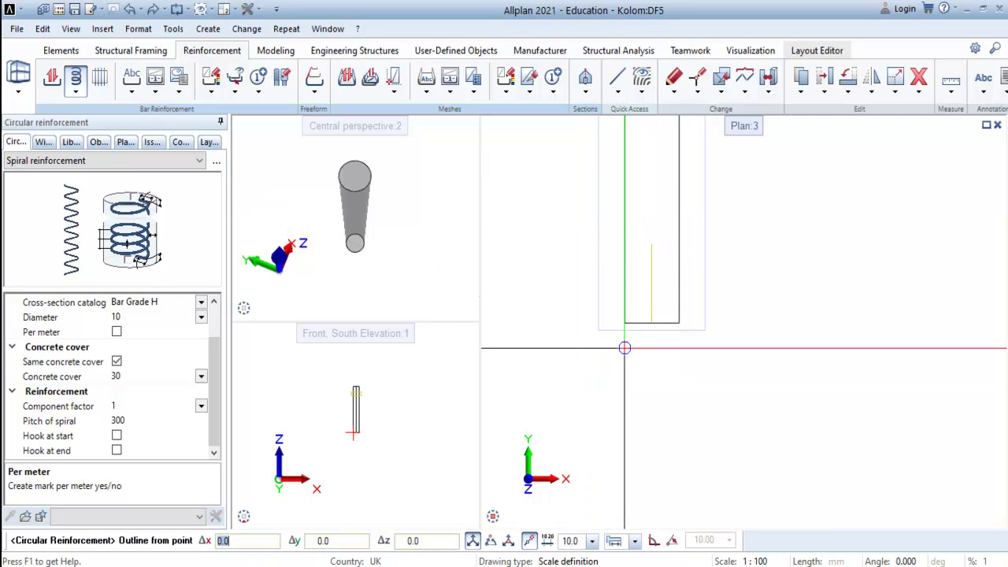
# - Define the spiral's outline along the column's right edge, from its bottom corner to its top corner in the South elevation
pyautogui.scroll(-2, 675, 375)
pyautogui.scroll(2, 675, 375)
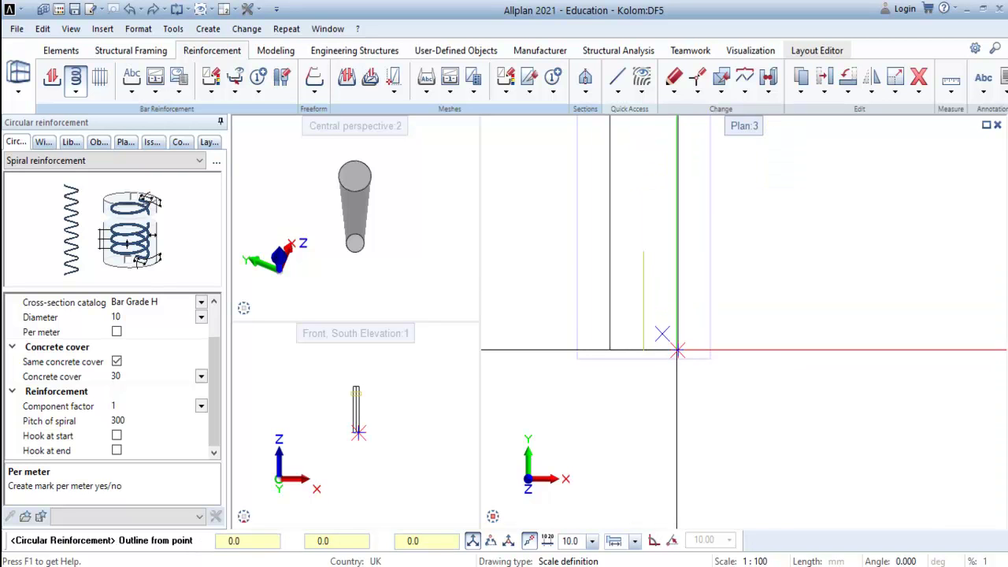
pyautogui.click(679, 351)
pyautogui.scroll(3, 685, 268)
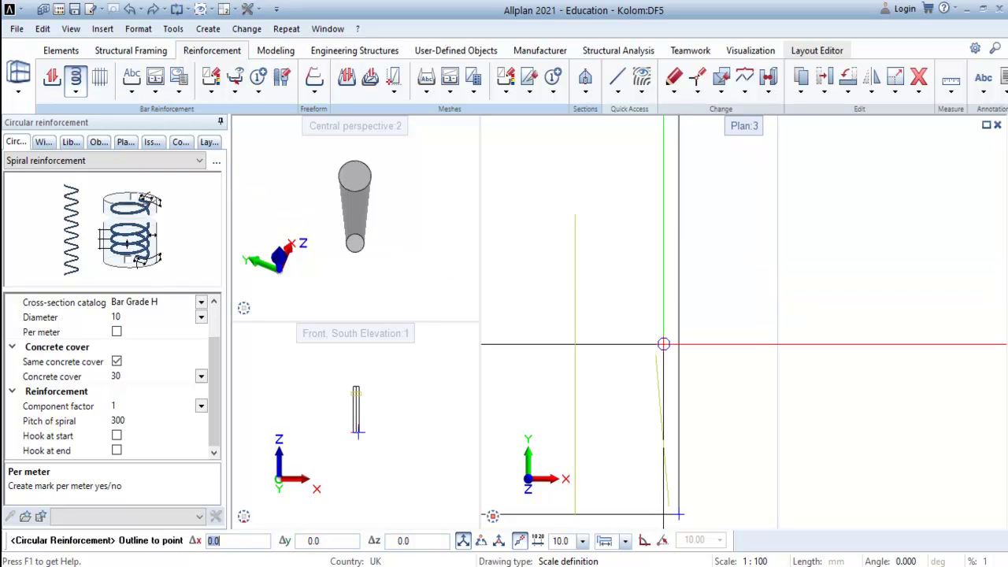
pyautogui.click(677, 228)
pyautogui.scroll(-3, 674, 313)
pyautogui.scroll(3, 675, 314)
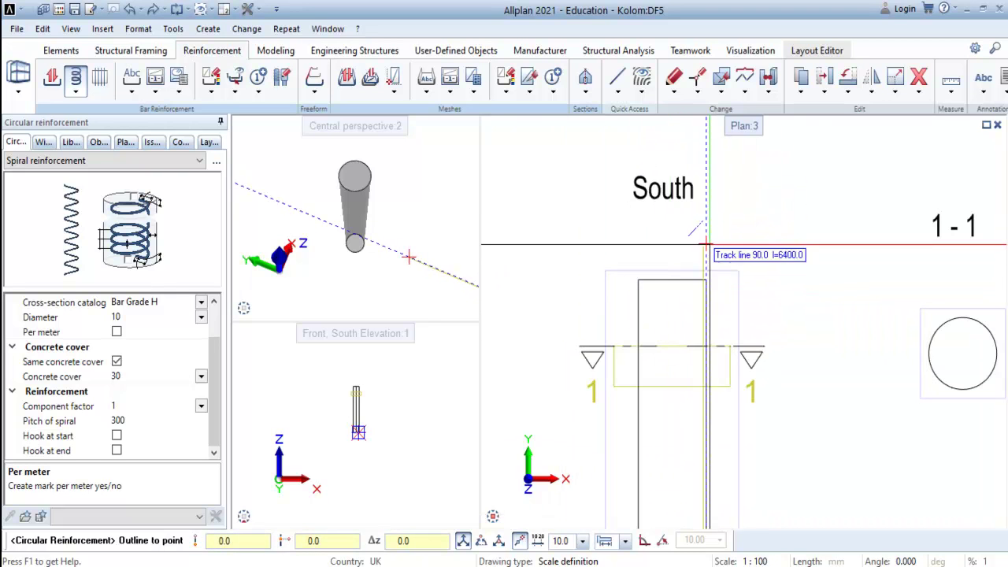
pyautogui.scroll(3, 706, 299)
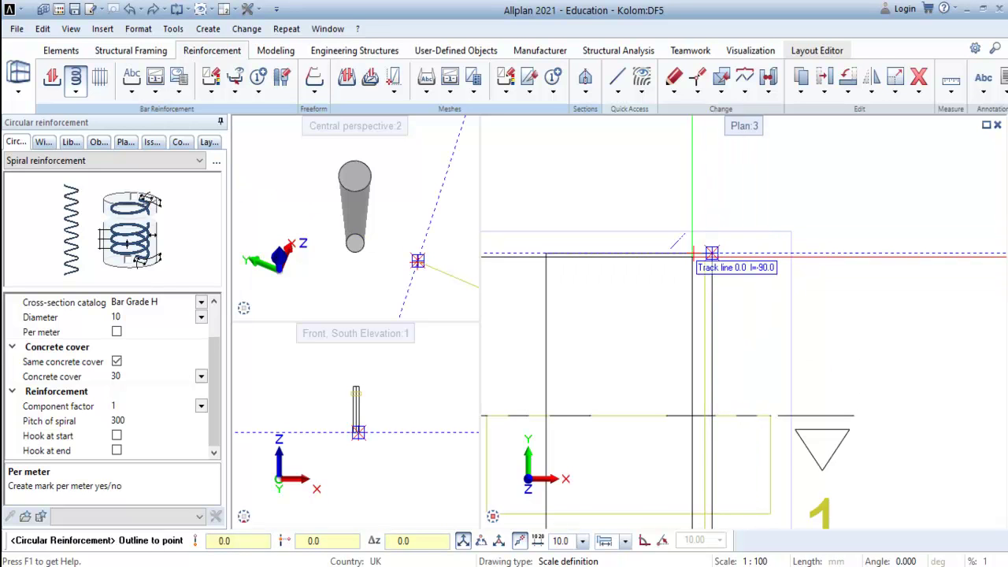
pyautogui.click(693, 255)
pyautogui.scroll(-2, 771, 297)
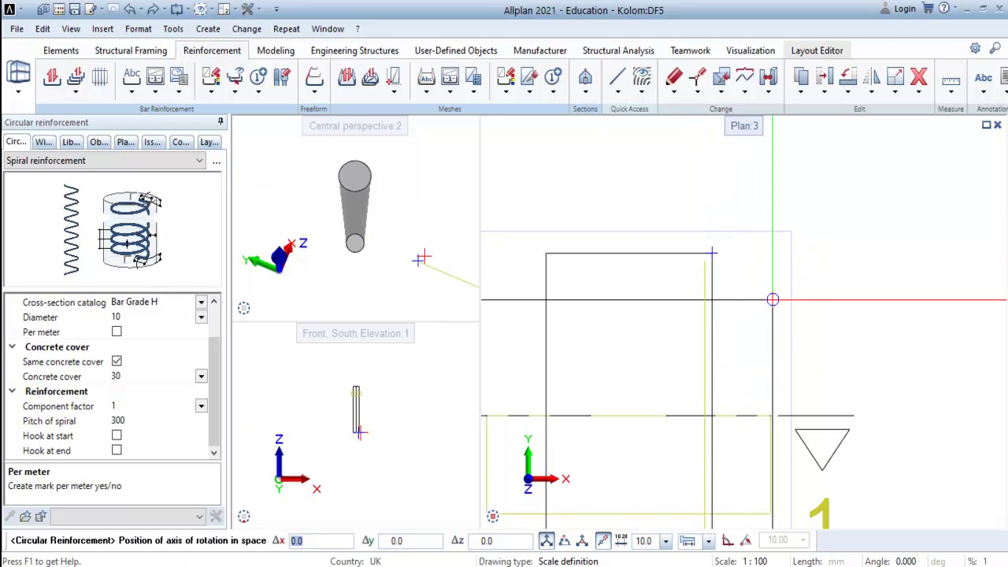
# - Position the spiral's rotation axis at the column's centre in section 1-1, using the midpoint between the circle's right and left points
pyautogui.moveTo(874, 357); pyautogui.dragTo(812, 336, button='middle')
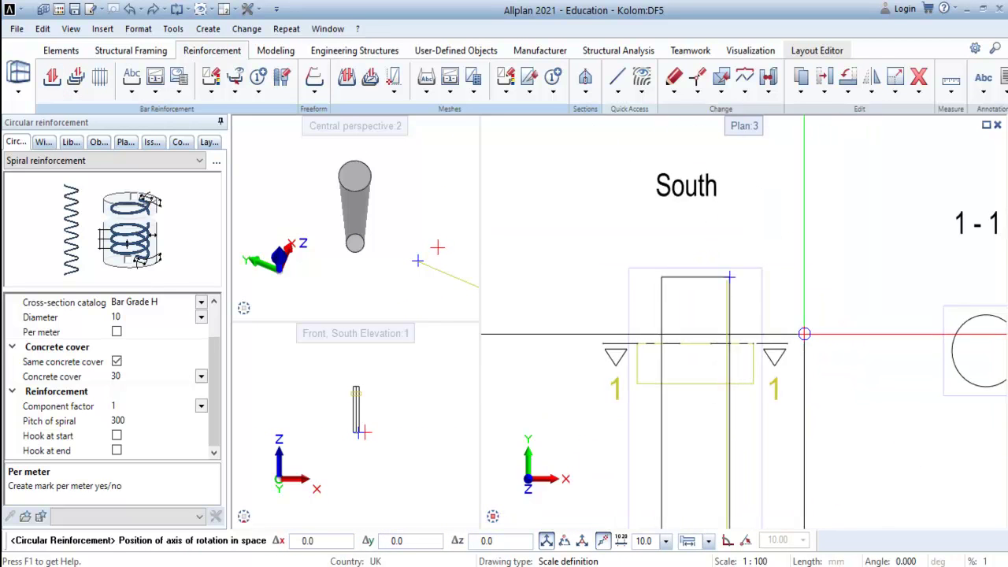
pyautogui.scroll(-2, 886, 335)
pyautogui.moveTo(921, 396); pyautogui.dragTo(804, 355, button='middle')
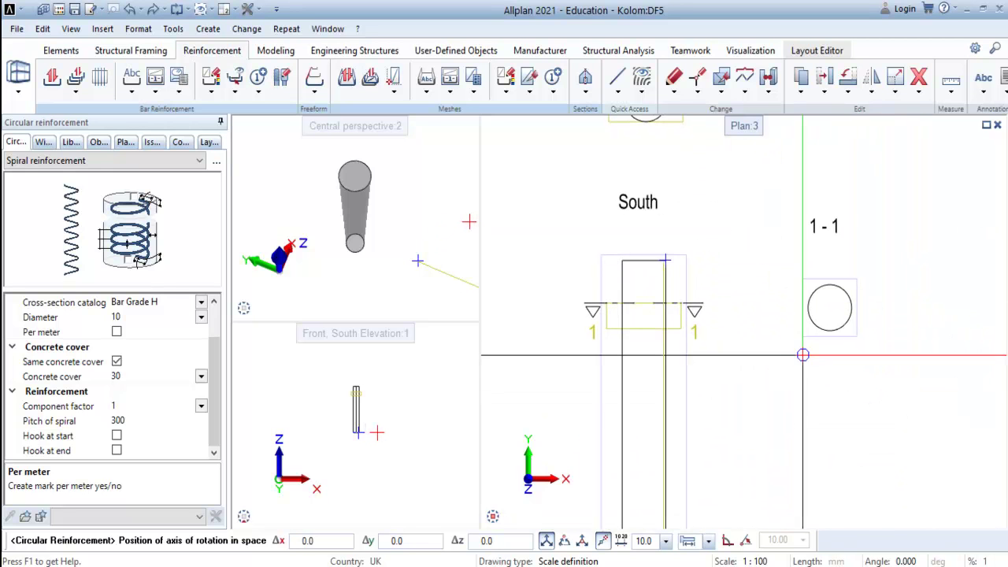
pyautogui.scroll(3, 794, 346)
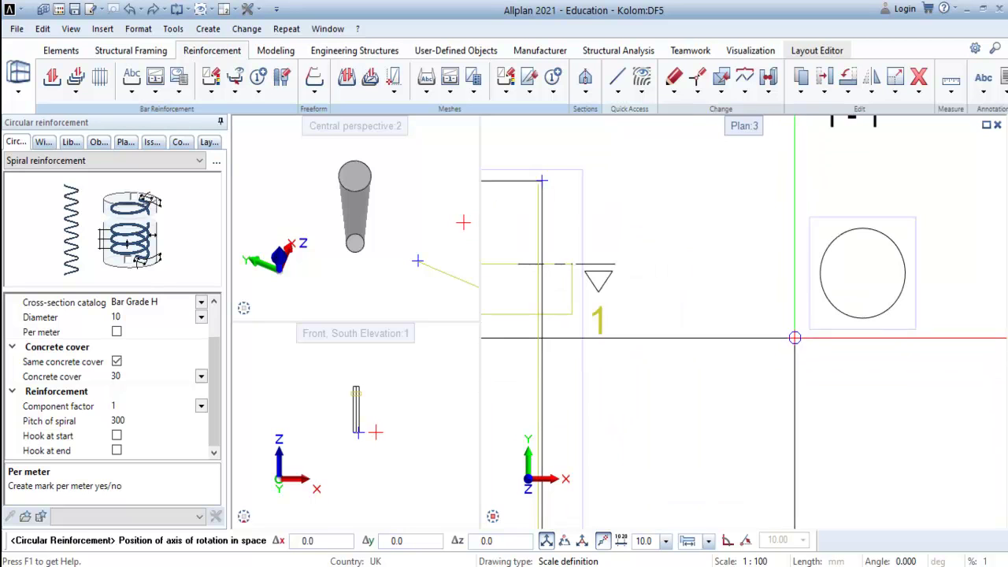
pyautogui.scroll(1, 811, 330)
pyautogui.scroll(2, 809, 336)
pyautogui.scroll(-2, 805, 322)
pyautogui.moveTo(805, 322); pyautogui.dragTo(770, 429, button='middle')
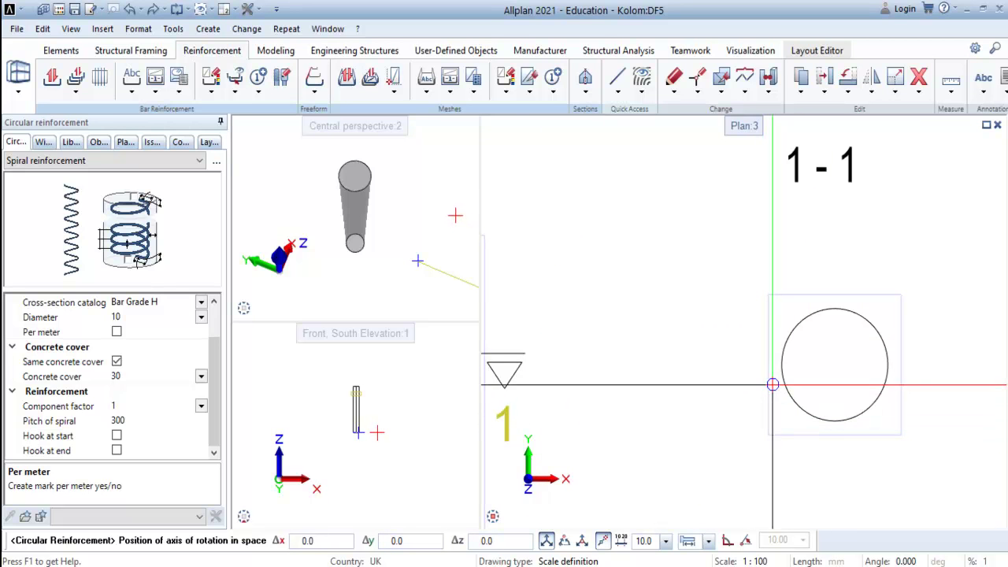
pyautogui.scroll(1, 772, 377)
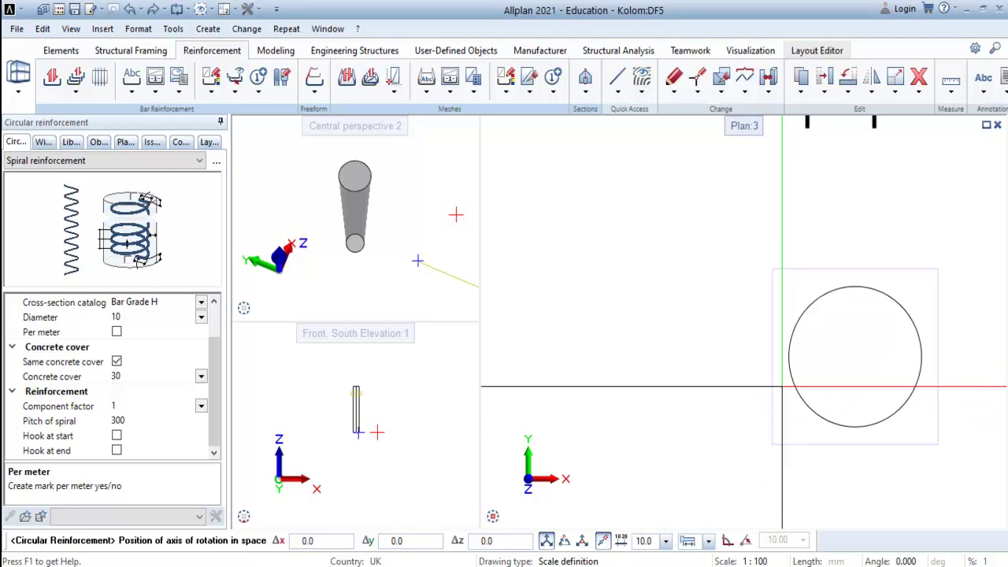
pyautogui.rightClick(772, 340)
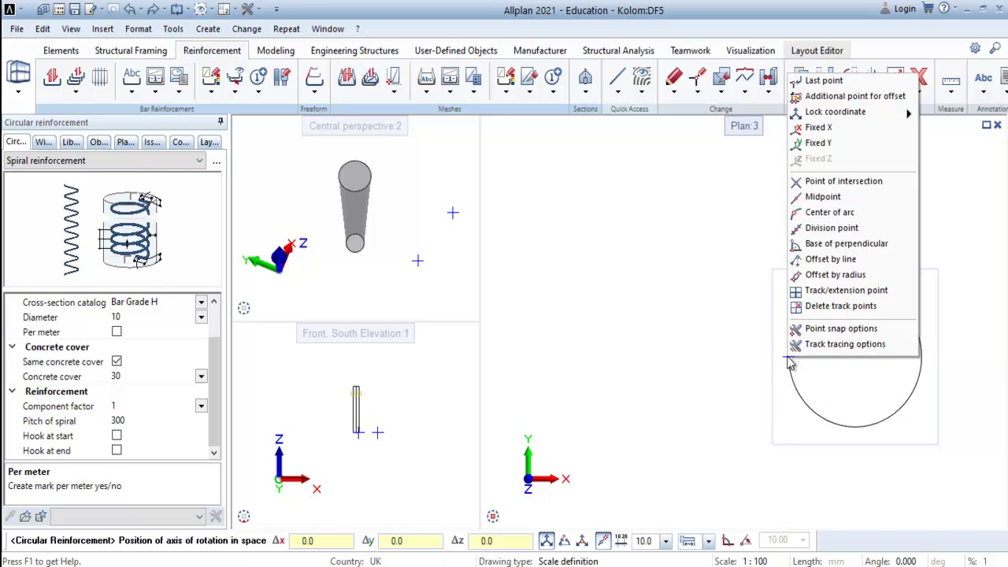
pyautogui.click(819, 196)
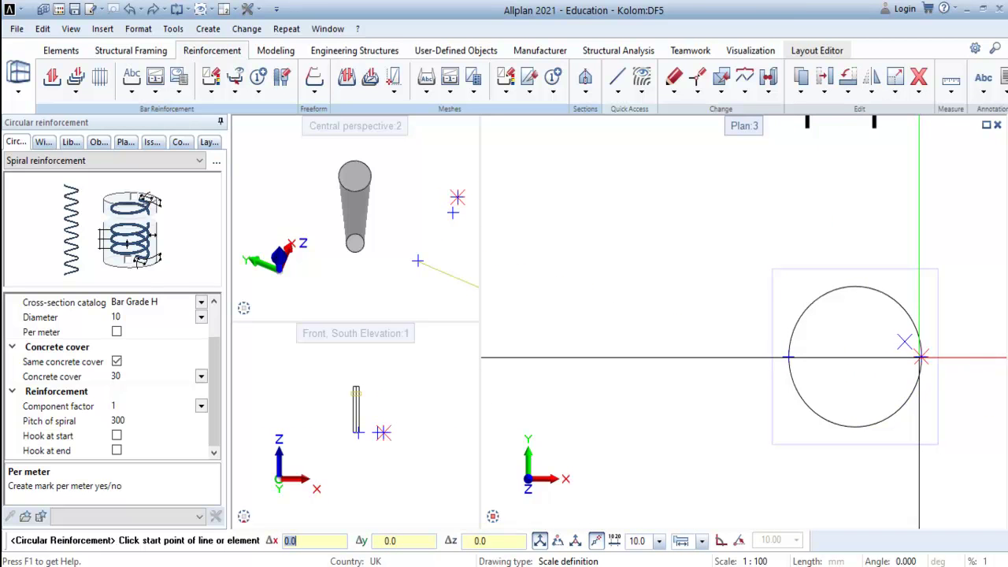
pyautogui.click(921, 357)
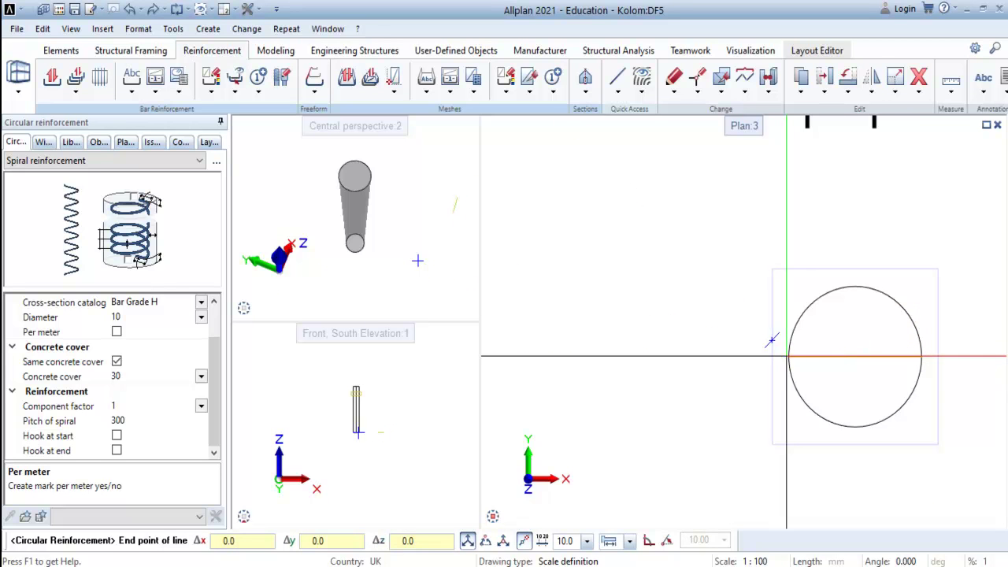
pyautogui.click(788, 357)
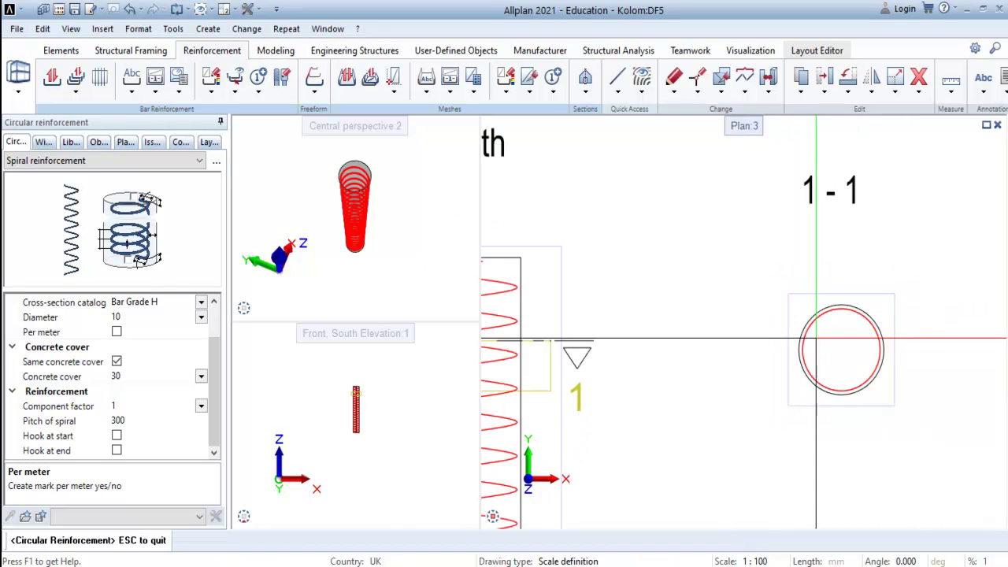
# - Enable the Per meter option for the placed spiral reinforcement
pyautogui.scroll(-4, 814, 337)
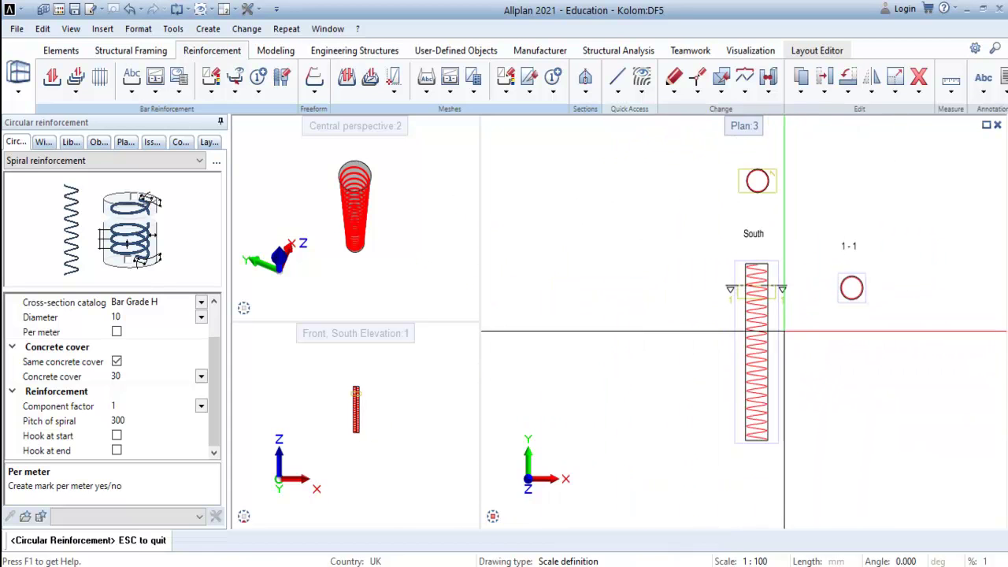
pyautogui.moveTo(747, 383); pyautogui.dragTo(728, 349, button='middle')
pyautogui.scroll(3, 359, 226)
pyautogui.moveTo(353, 242); pyautogui.dragTo(426, 168)
pyautogui.scroll(-1, 364, 181)
pyautogui.moveTo(363, 172); pyautogui.dragTo(358, 222, button='middle')
pyautogui.scroll(2, 751, 301)
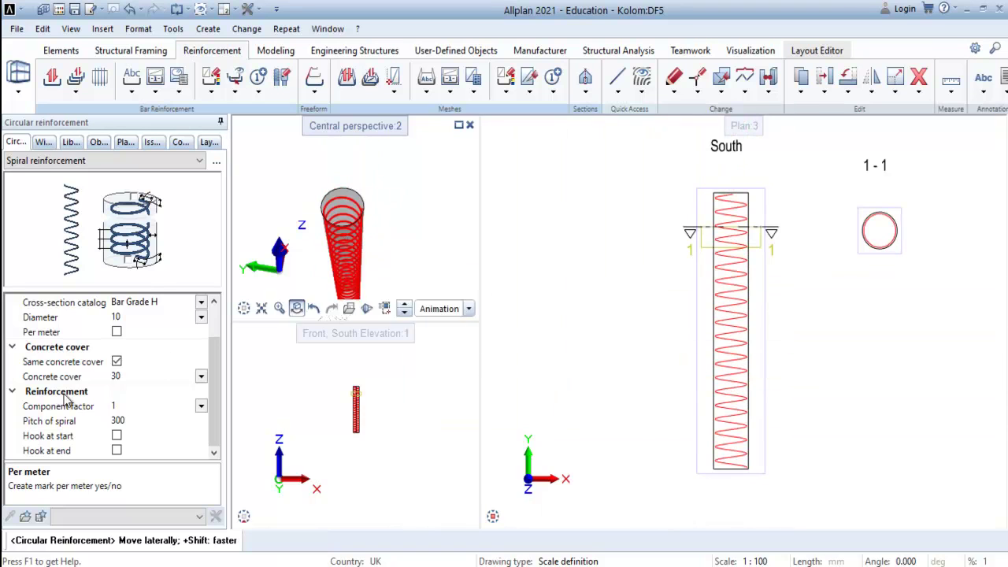
pyautogui.click(117, 332)
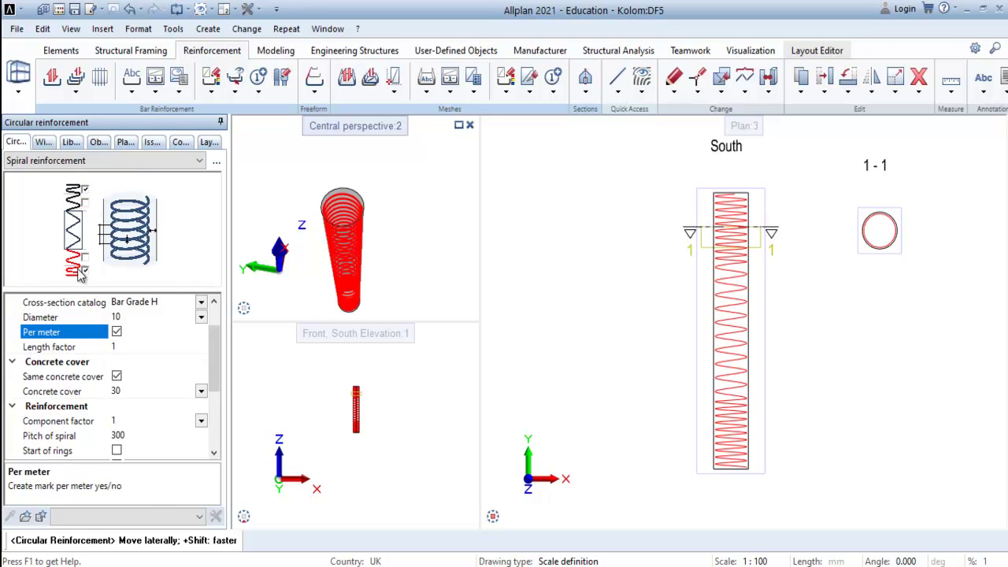
# - Try switching on regions 3 and 2 of the spiral for separate pitches
pyautogui.click(88, 204)
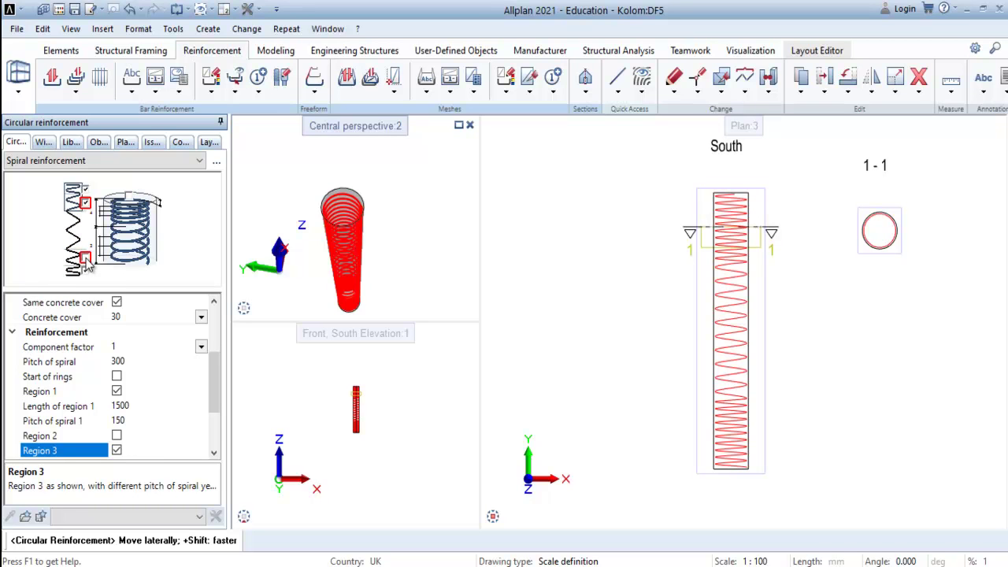
pyautogui.click(87, 262)
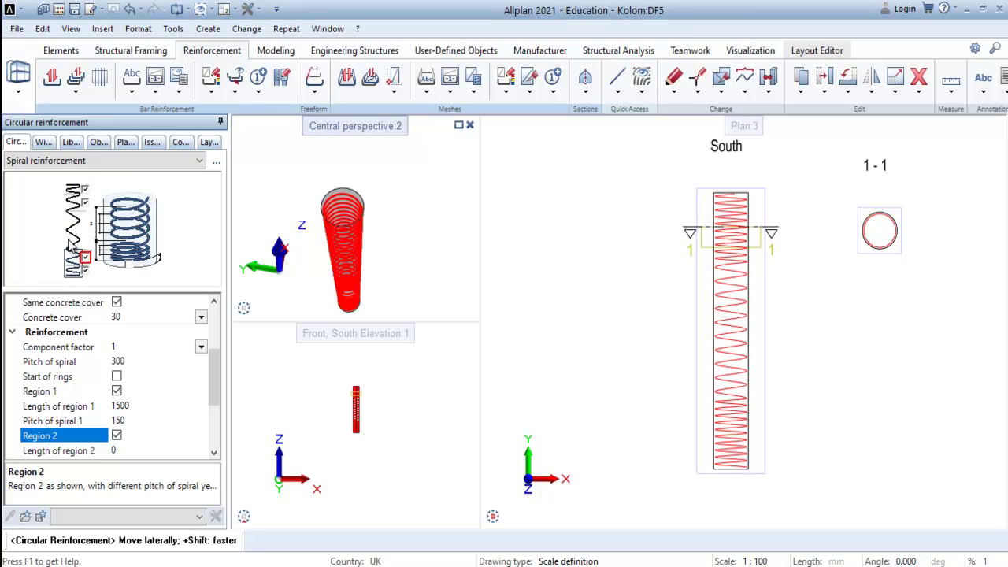
pyautogui.click(87, 204)
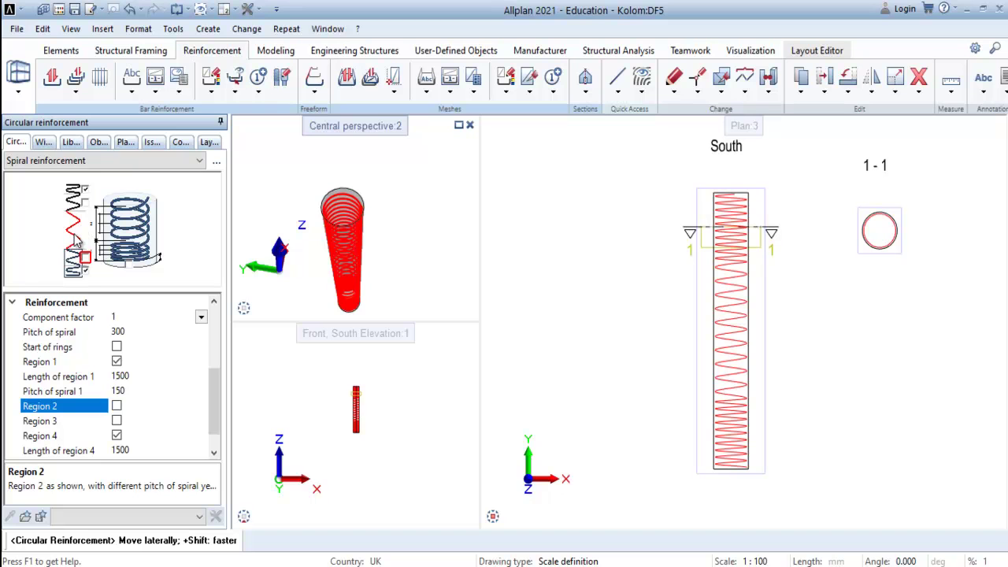
# - Try a general spiral pitch of 200 and open region 1's length and pitch values
pyautogui.click(119, 332)
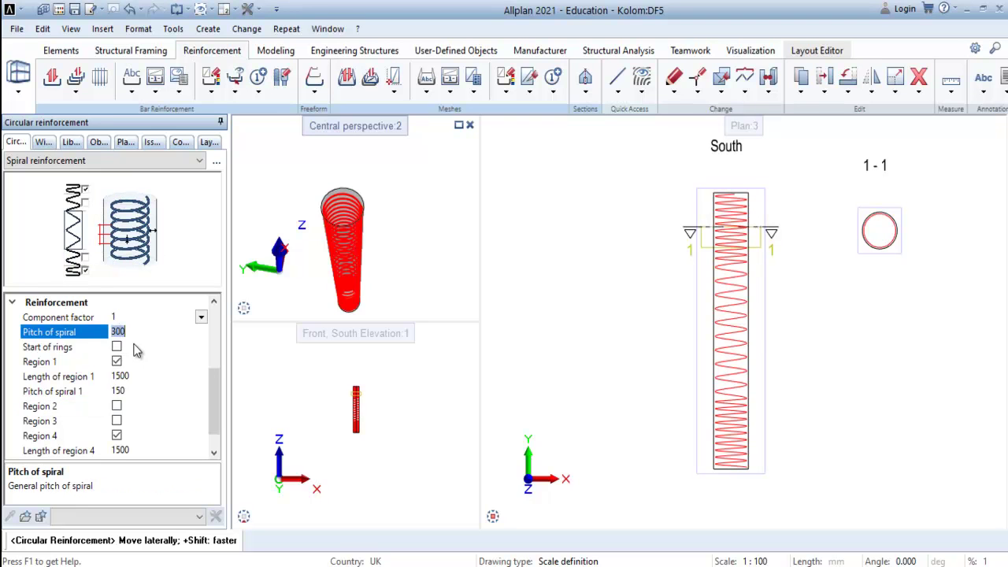
pyautogui.press('Return')
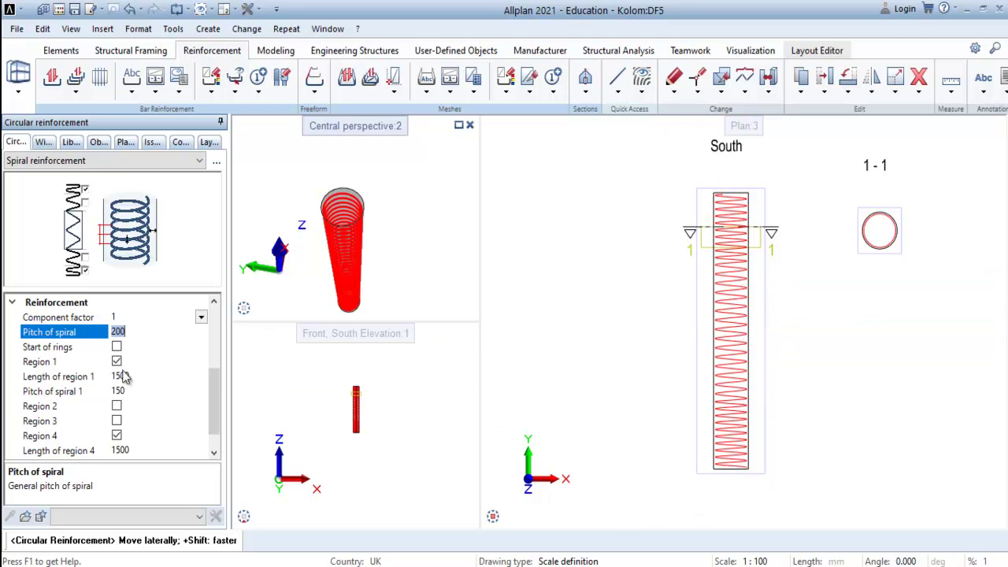
pyautogui.scroll(-1, 124, 374)
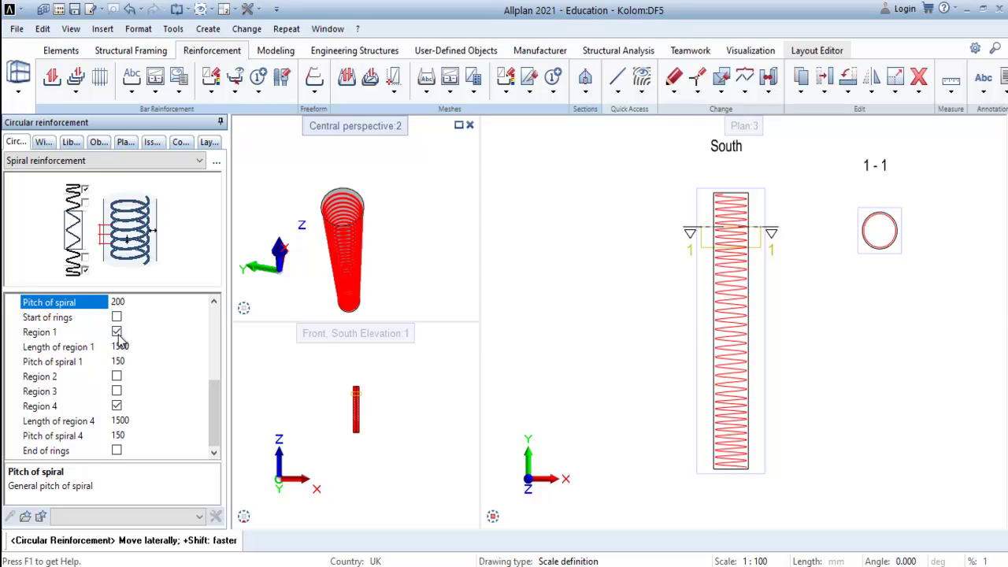
pyautogui.click(121, 349)
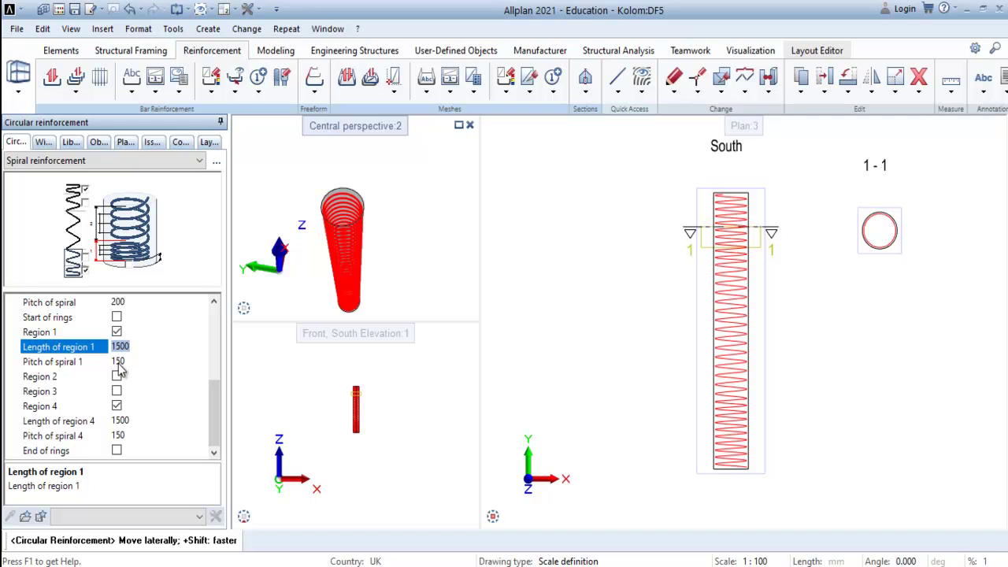
pyautogui.click(118, 361)
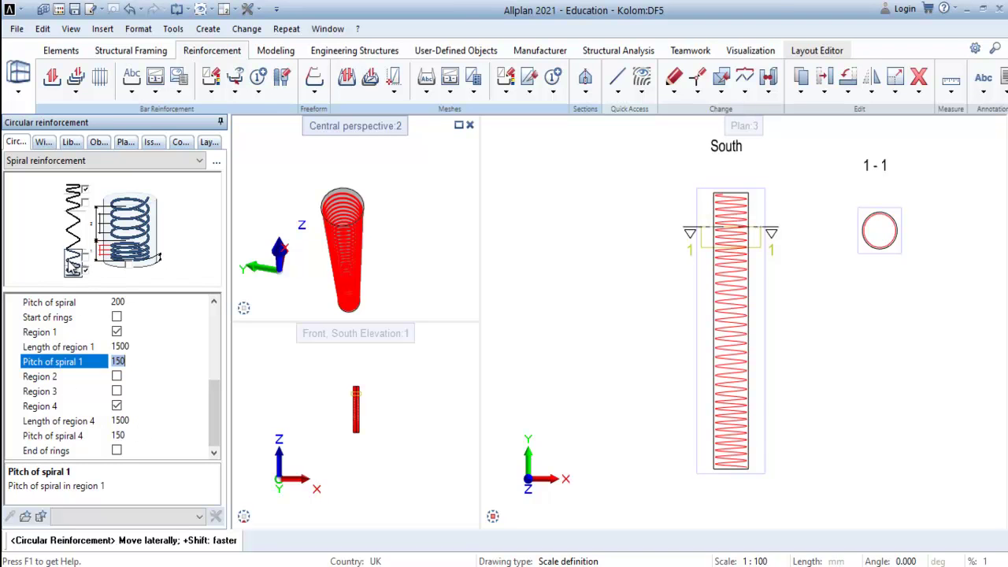
# - Enable region 2 of the spiral and set the general pitch of spiral to 300
pyautogui.click(144, 383)
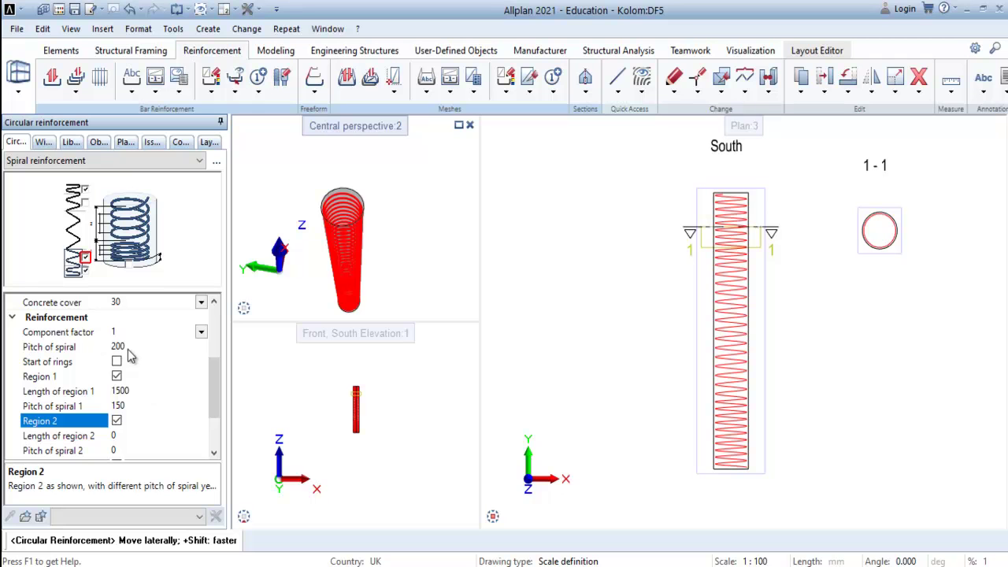
pyautogui.click(119, 349)
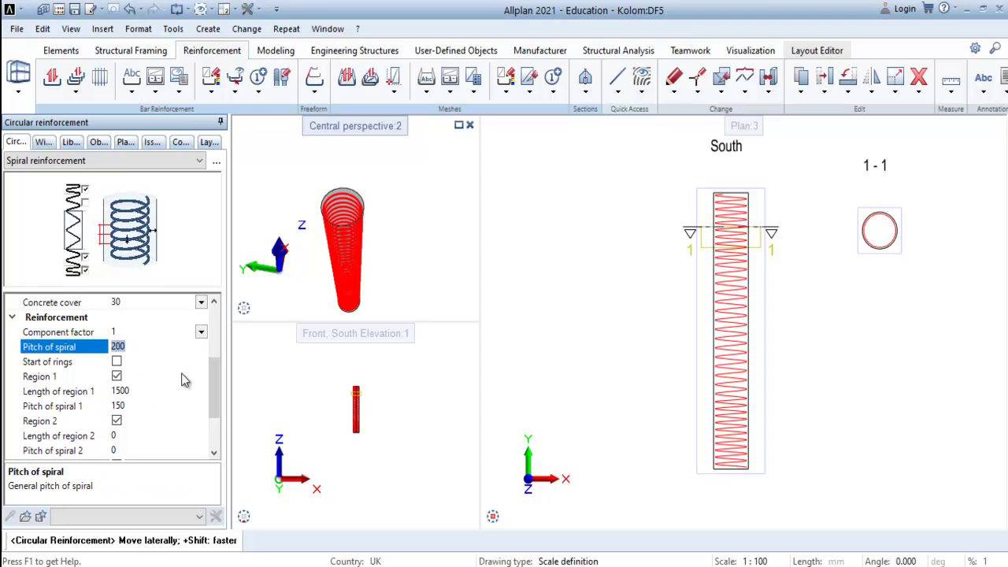
pyautogui.write('300')
pyautogui.press('Return')
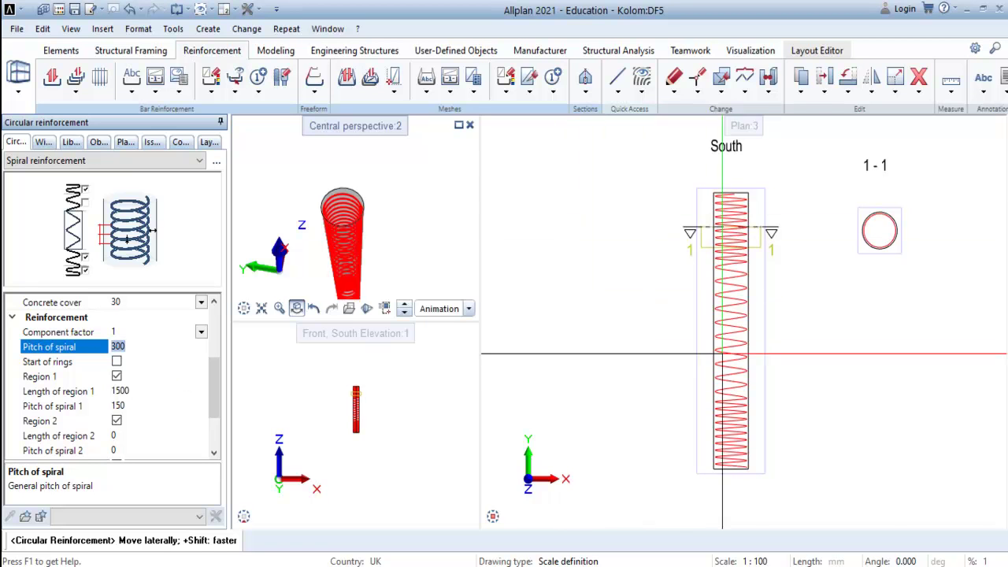
# - Examine the spiral reinforcement along the column in the South elevation and the perspective view
pyautogui.scroll(2, 750, 289)
pyautogui.scroll(-2, 745, 287)
pyautogui.moveTo(738, 296); pyautogui.dragTo(791, 286, button='middle')
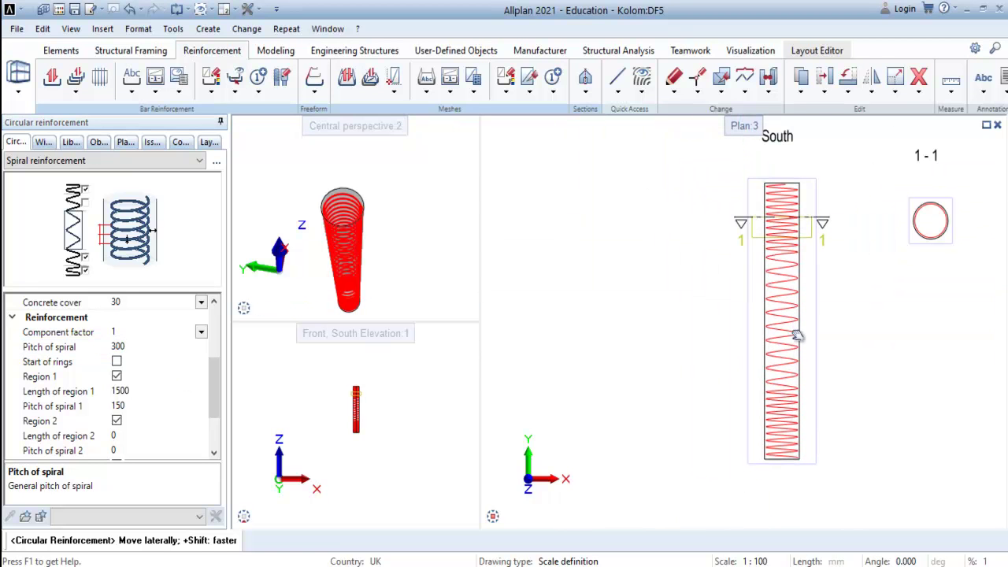
pyautogui.moveTo(378, 267); pyautogui.dragTo(282, 309)
pyautogui.moveTo(446, 256); pyautogui.dragTo(398, 201)
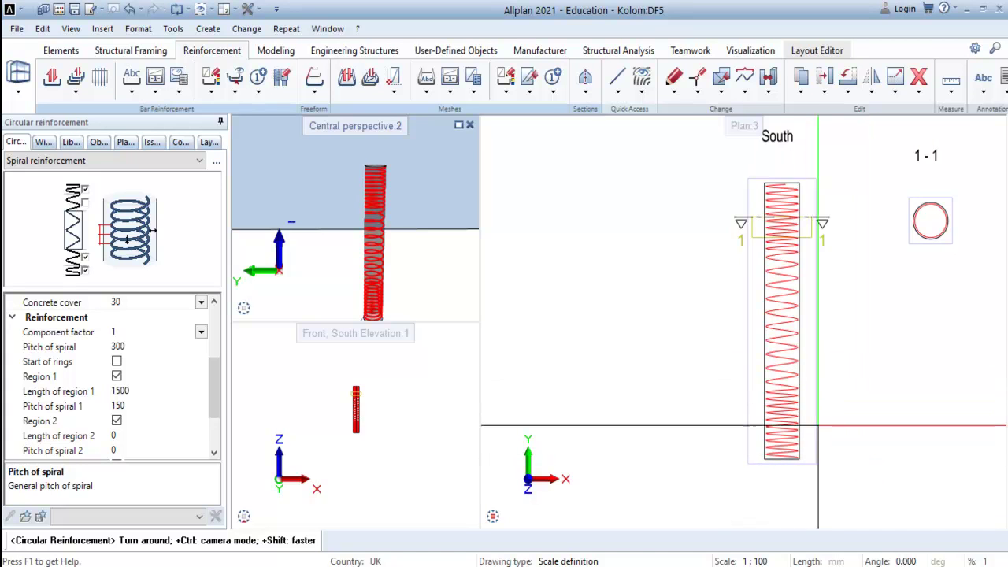
pyautogui.scroll(-3, 821, 430)
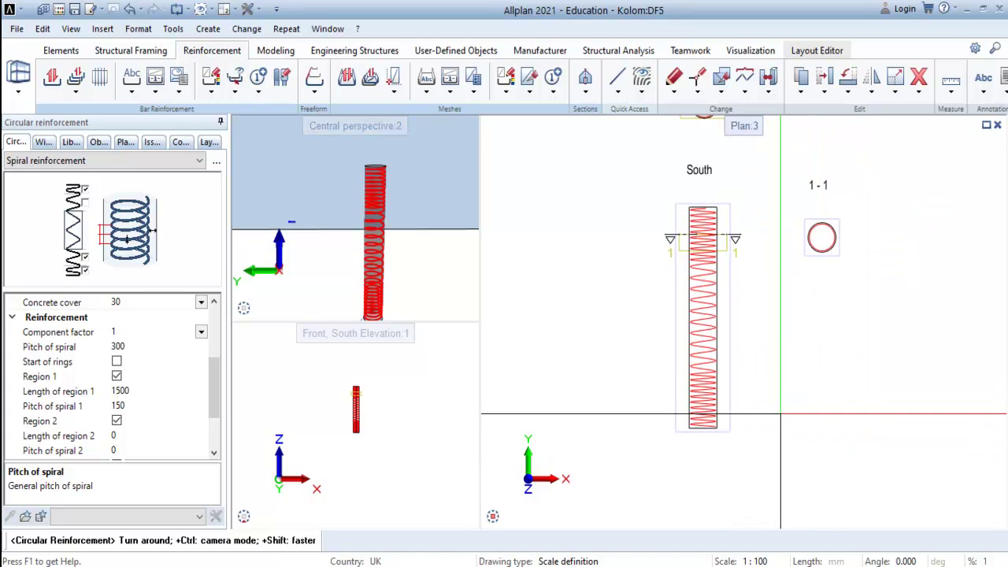
pyautogui.scroll(-1, 877, 452)
pyautogui.scroll(1, 877, 452)
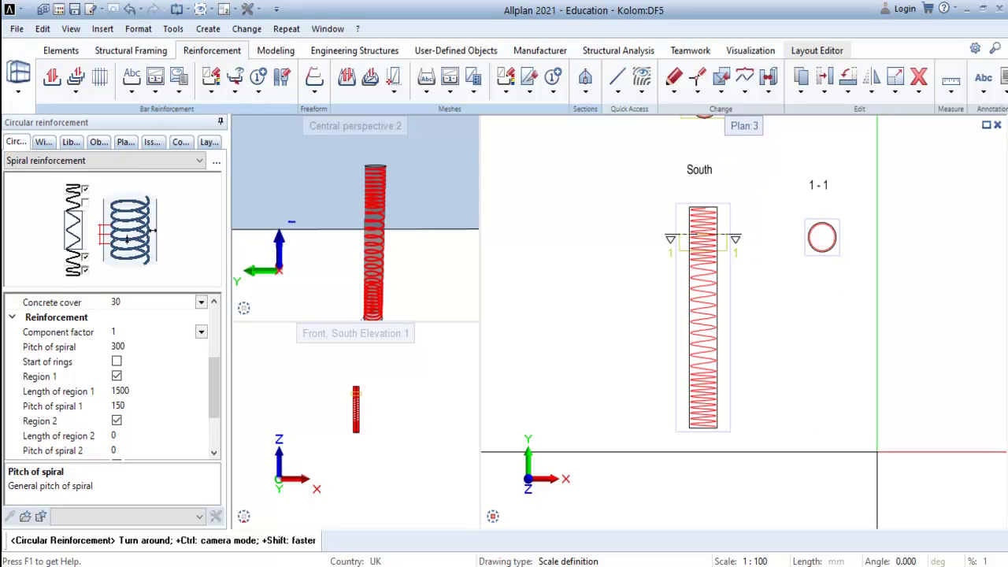